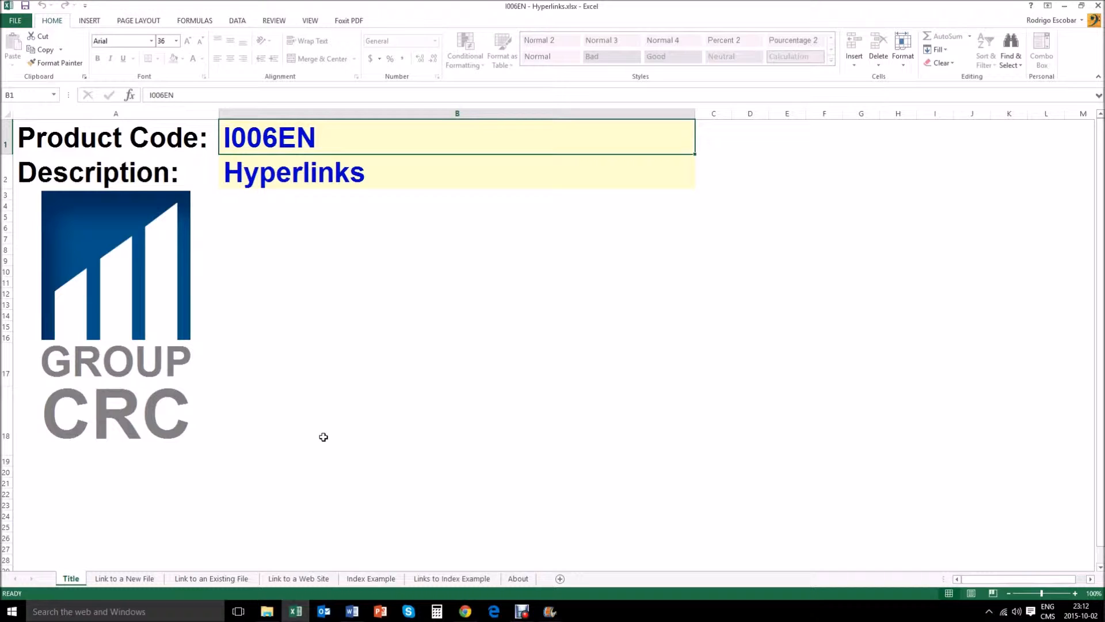
Step: On the 'Link to a New File' sheet, start a hyperlink in cell A6 that creates a new document
click(131, 579)
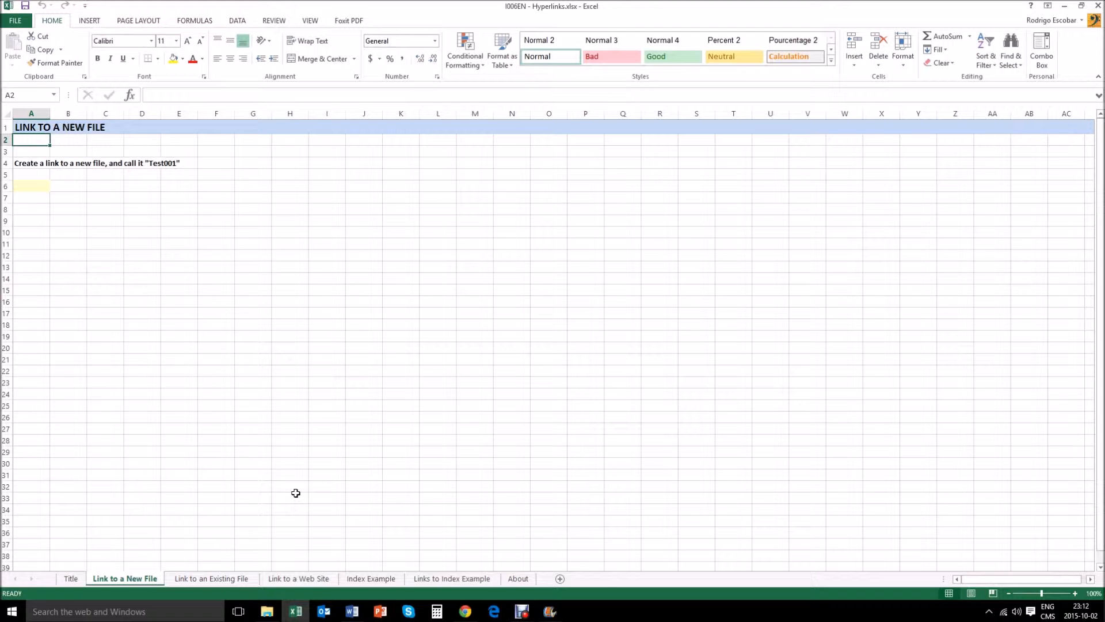
key(Down)
key(Down)
key(Down)
key(Down)
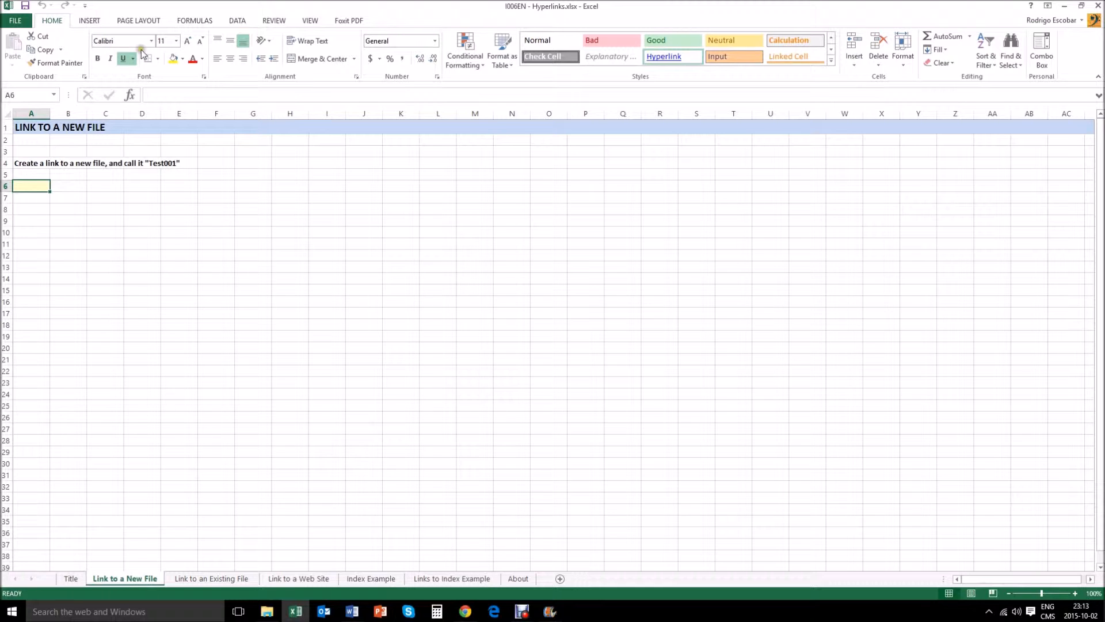
click(96, 20)
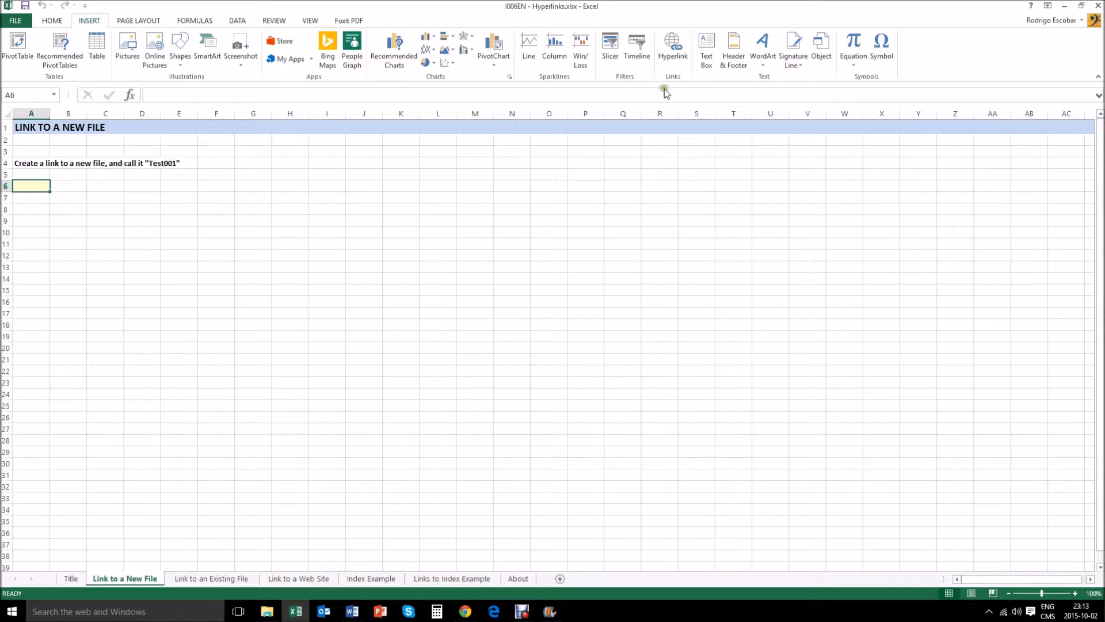
click(675, 60)
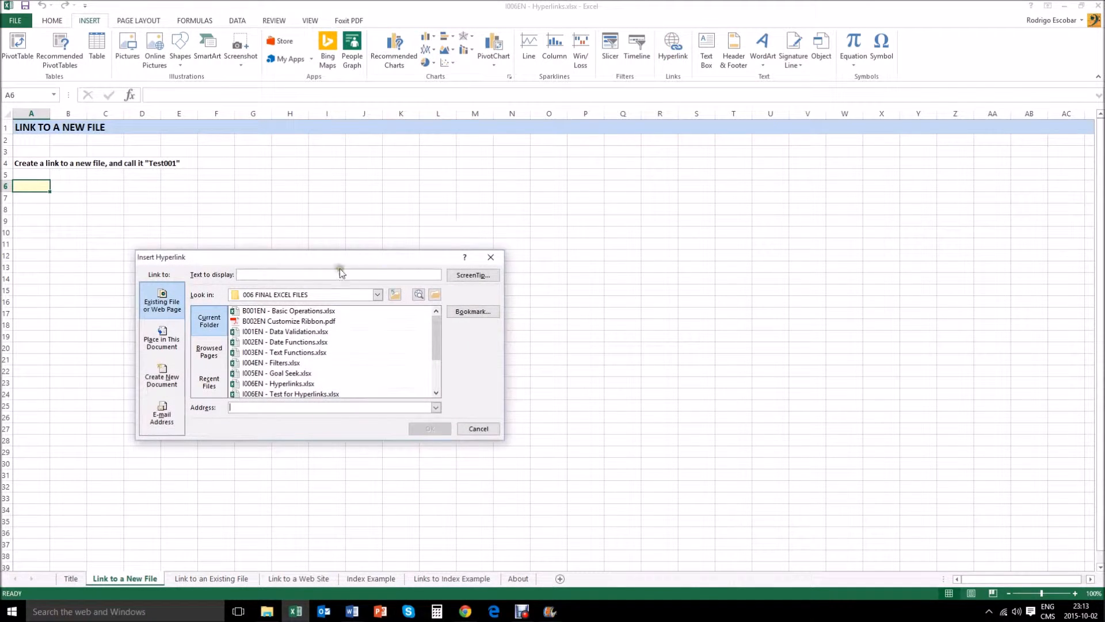
drag(284, 257, 353, 226)
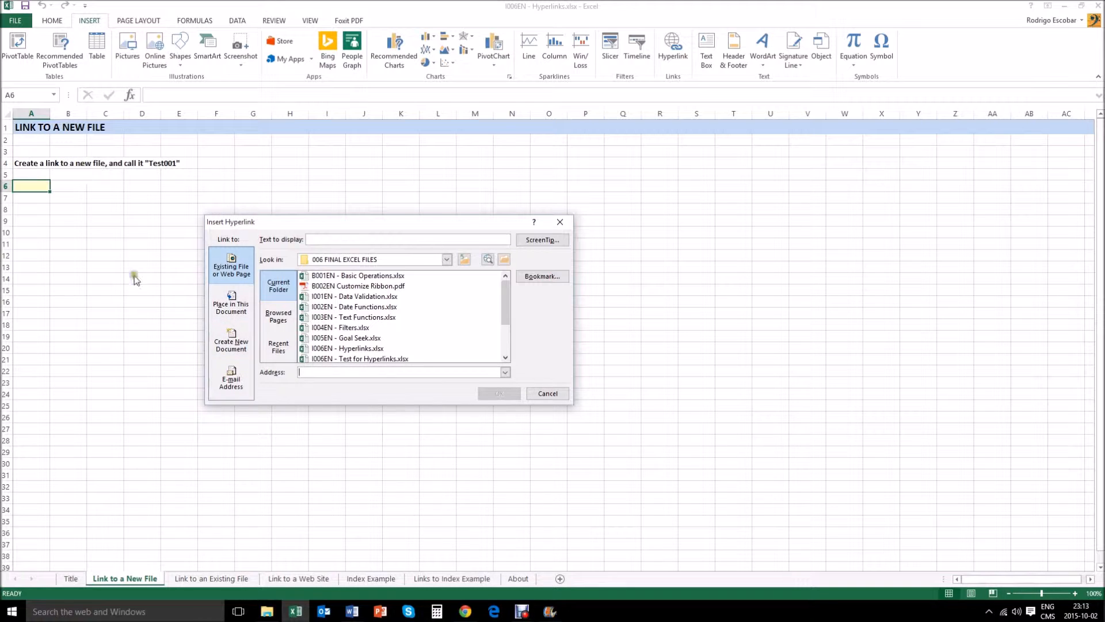
click(232, 345)
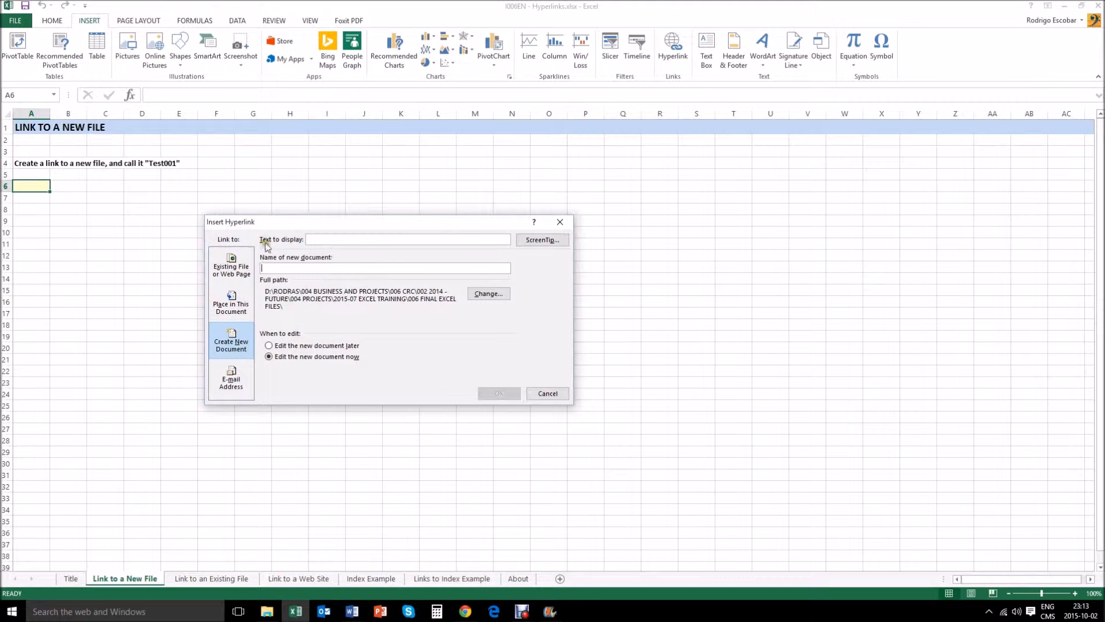
Step: Set the display text to 'Link to Test001', name the new document Test001, and confirm replacing the existing file
click(332, 239)
text(Link to Test001)
click(335, 268)
text(Test)
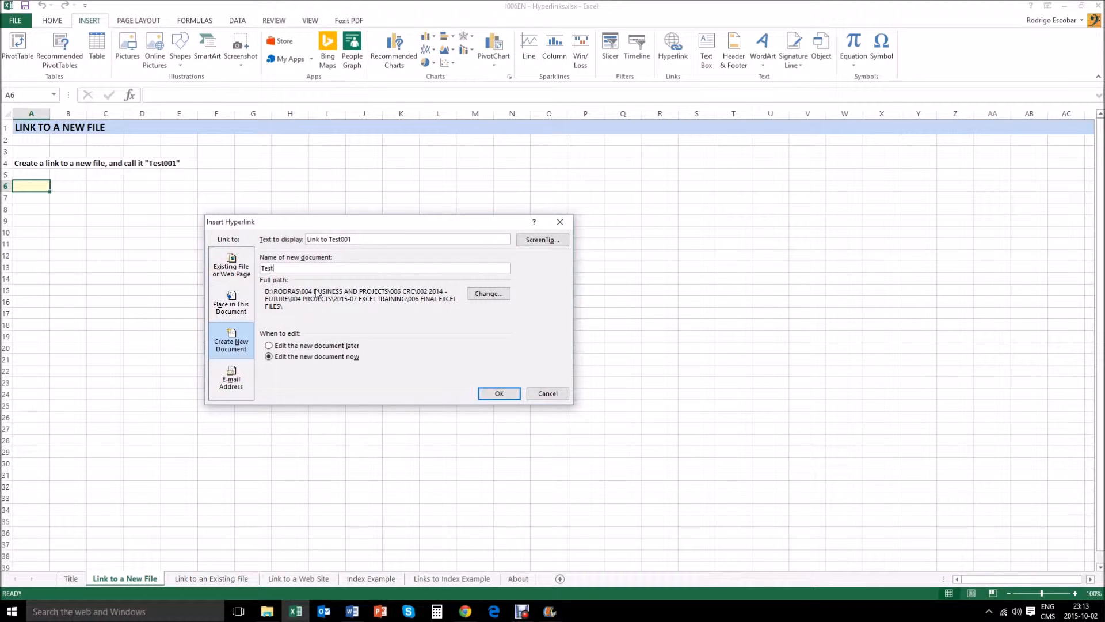
text(001)
click(489, 394)
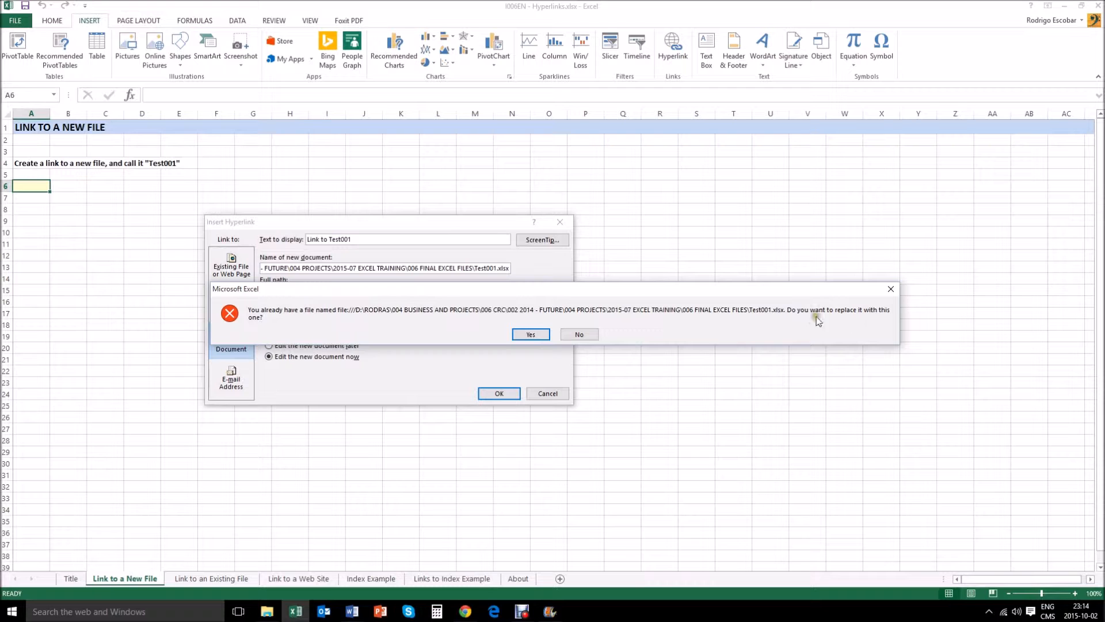
click(531, 335)
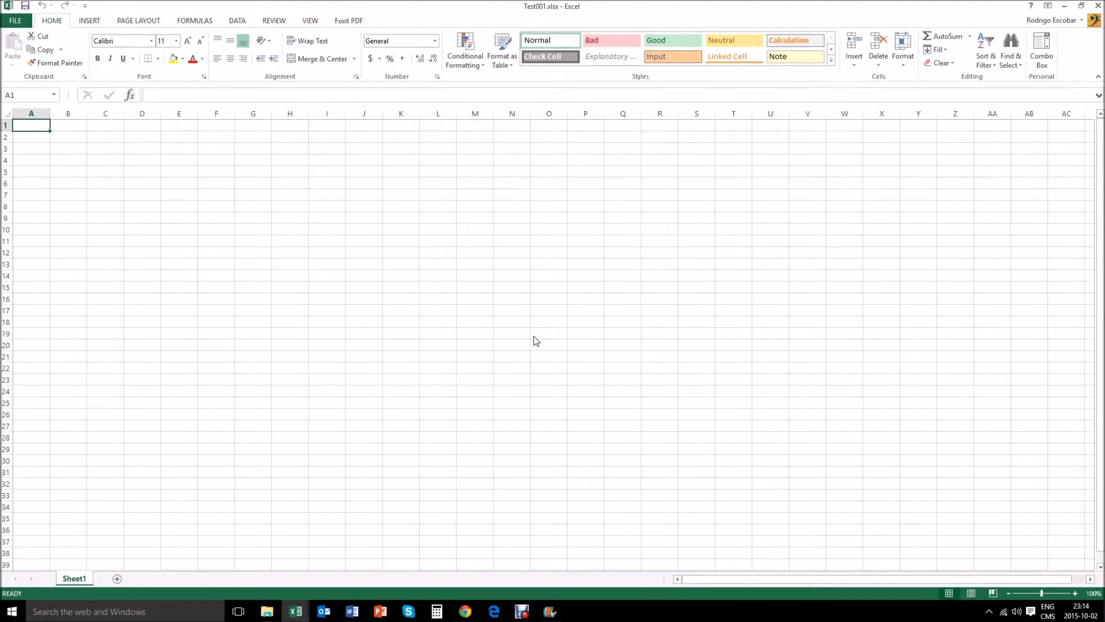
Step: In the new Test001 workbook, enter 23 followed by five 3s down column A
text(23 3 3 3 3 3)
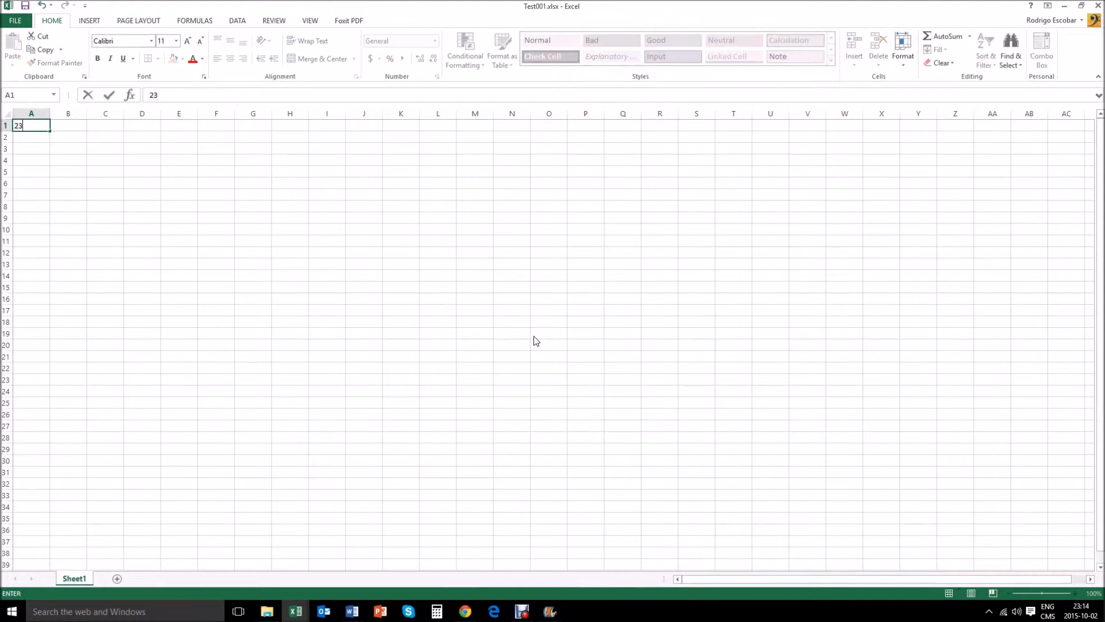
key(Up)
key(Up)
key(Up)
key(Up)
key(Up)
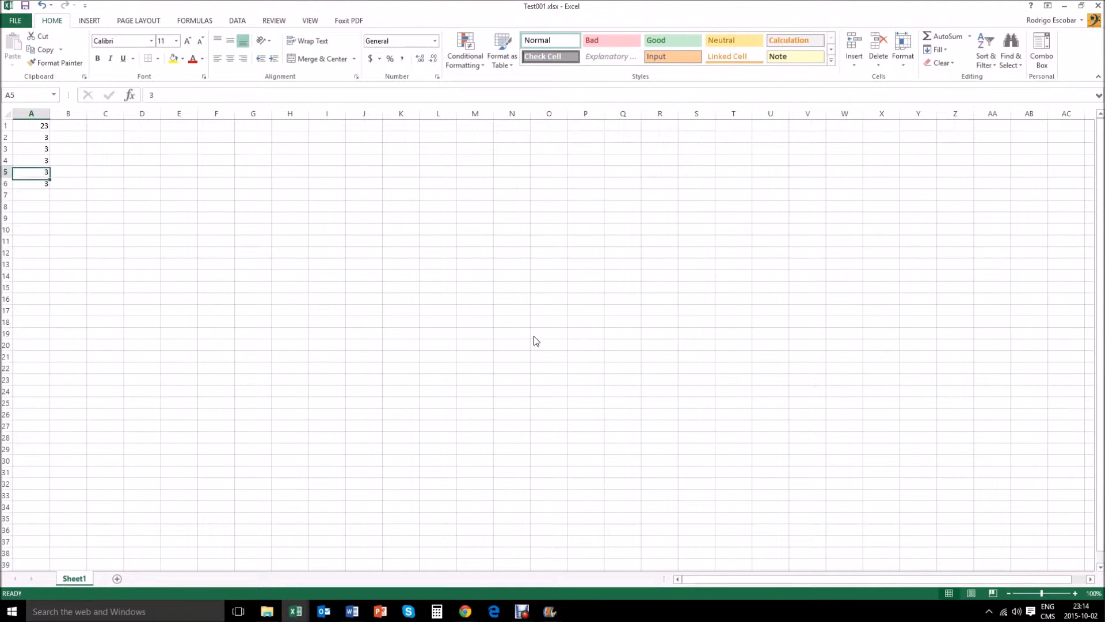
Step: Return to the Hyperlinks workbook and follow the 'Link to Test001' hyperlink in A6
mouse_move(296, 612)
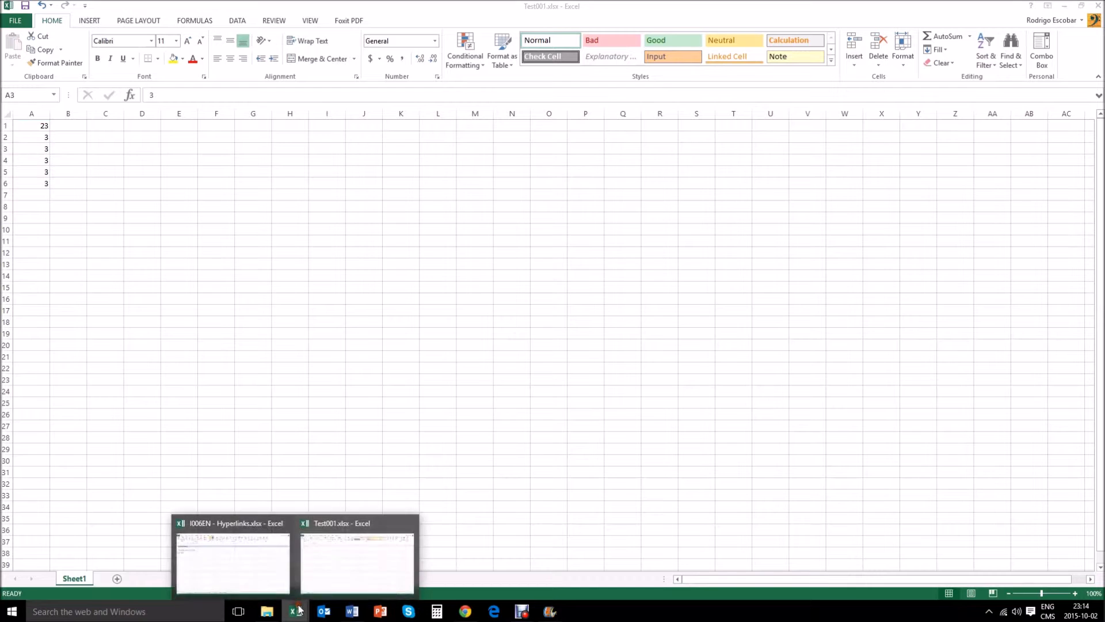
click(257, 568)
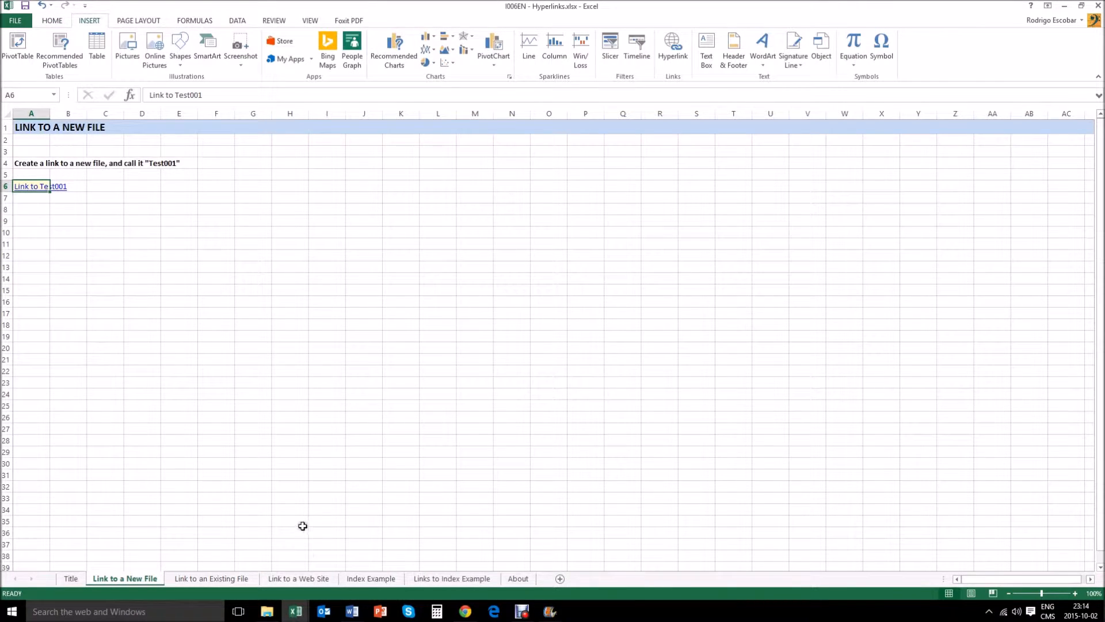
click(32, 232)
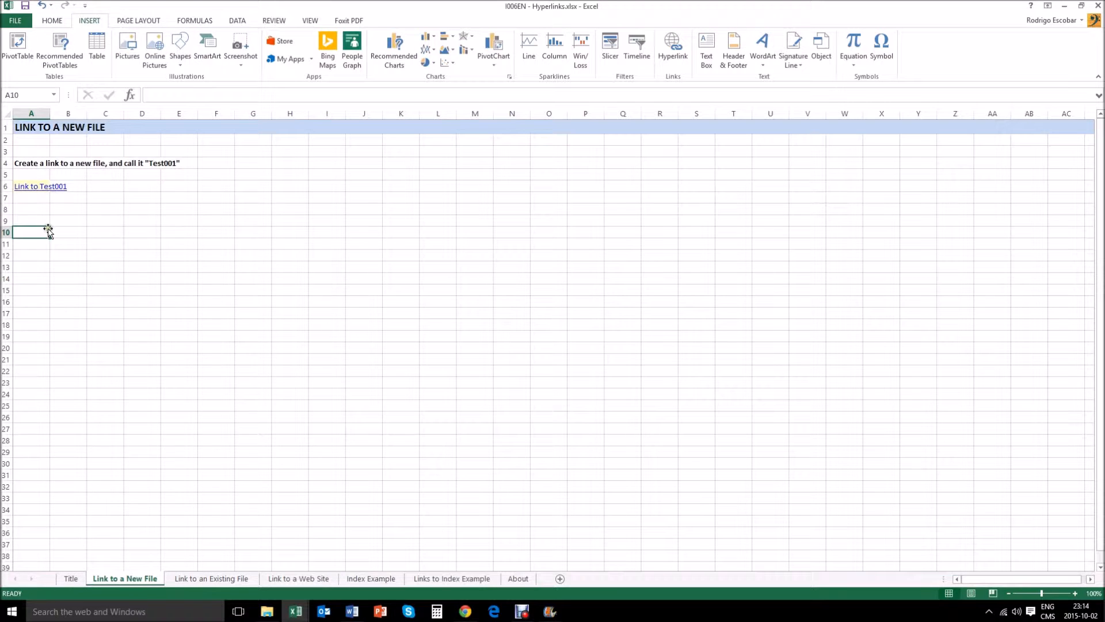
click(45, 191)
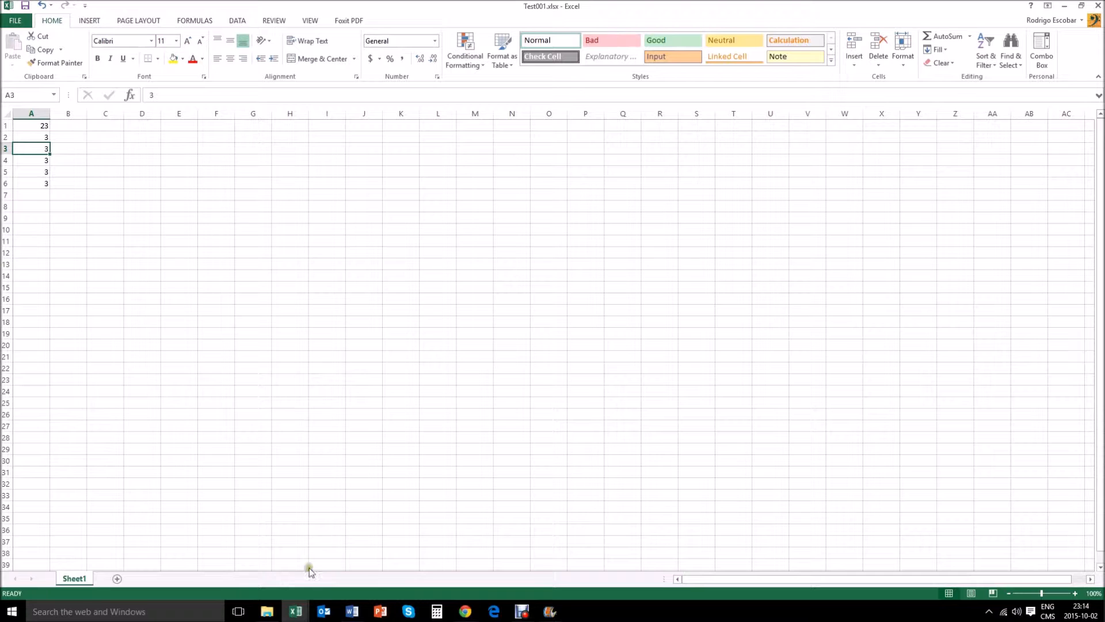
Step: Back in the Hyperlinks workbook, start a hyperlink to an existing file in A6 of the 'Link to an Existing File' sheet
mouse_move(295, 610)
click(262, 567)
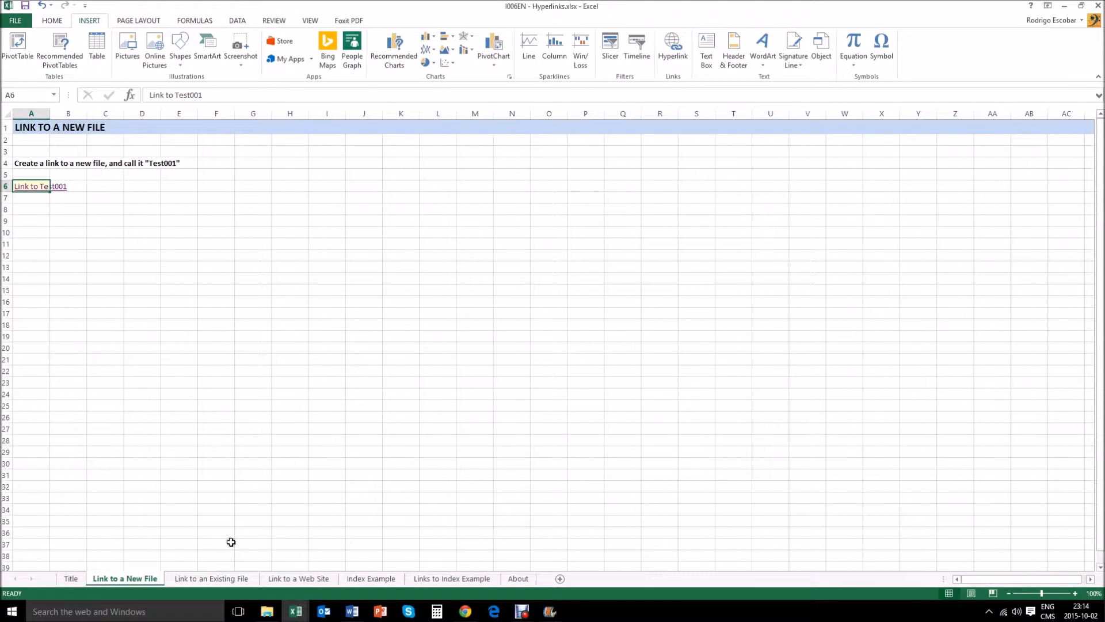
click(217, 578)
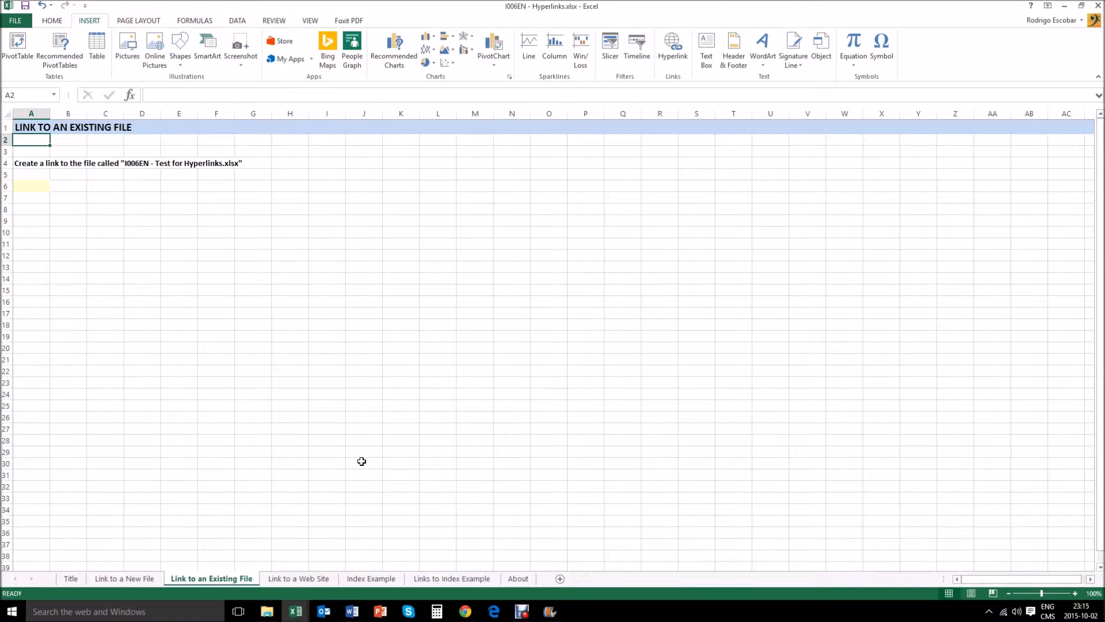
key(Down)
key(Down)
key(Down)
key(Down)
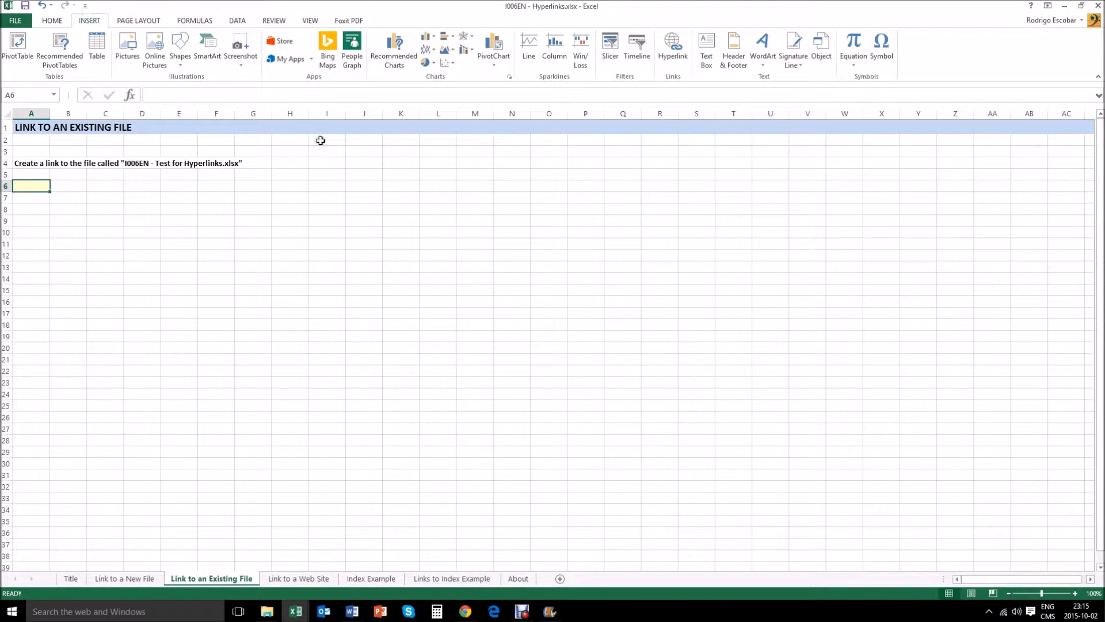
click(673, 47)
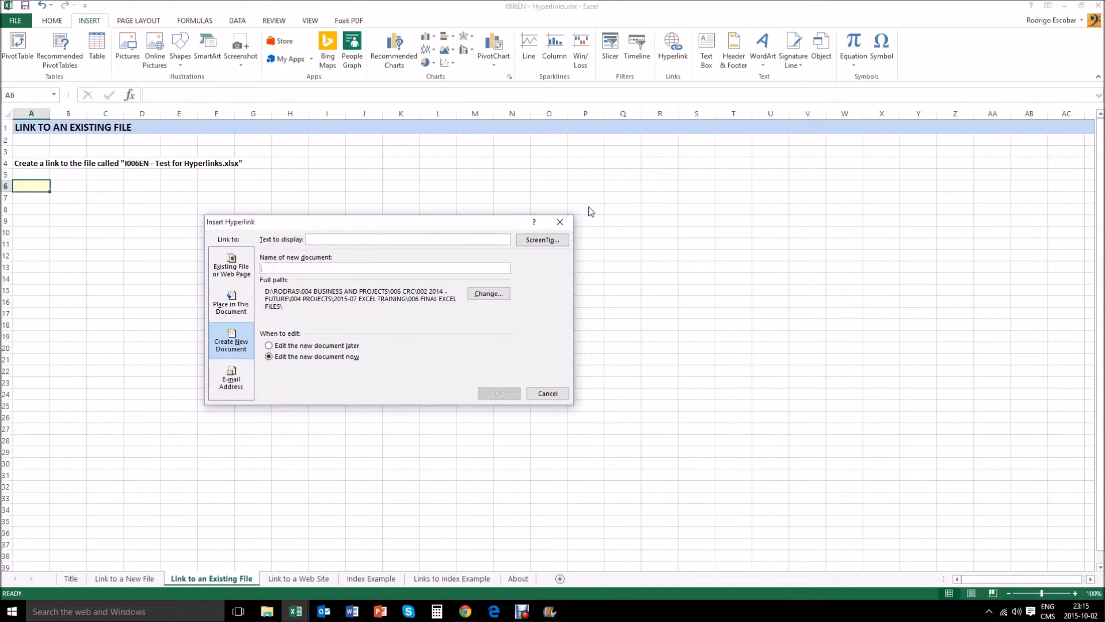
click(228, 270)
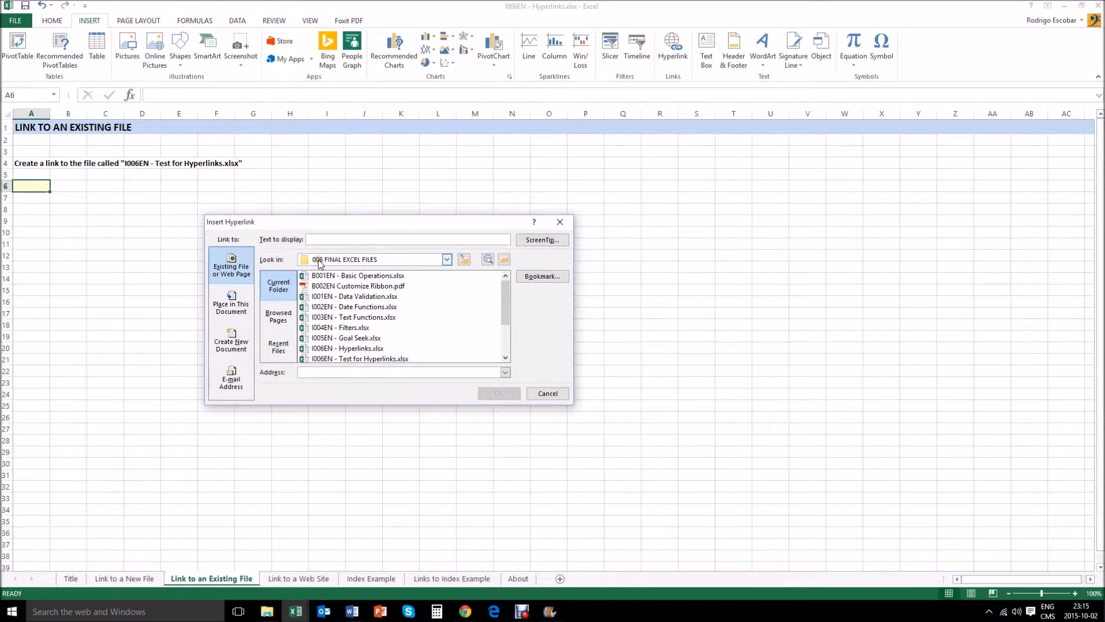
Step: Set the hyperlink's display text to 'Shortcut to the file'
click(392, 239)
text(Link)
key(BackSpace)
key(BackSpace)
key(BackSpace)
text(hortcut to the fil)
Step: Choose I006EN - Test for Hyperlinks.xlsx as the link target and confirm the hyperlink
click(506, 359)
click(506, 359)
click(506, 359)
click(506, 359)
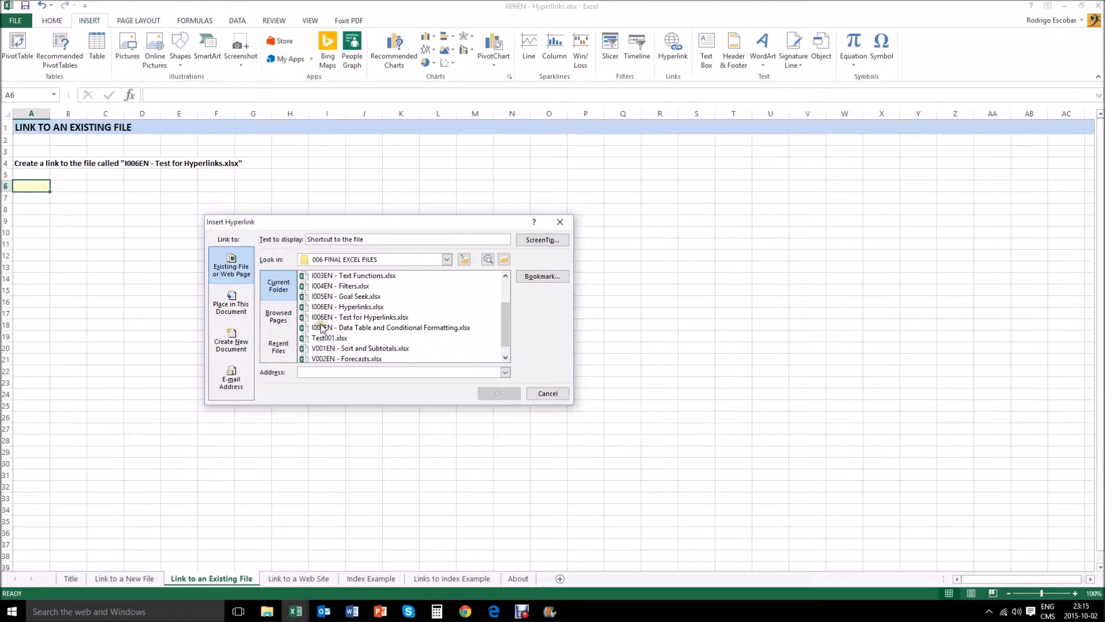
click(339, 318)
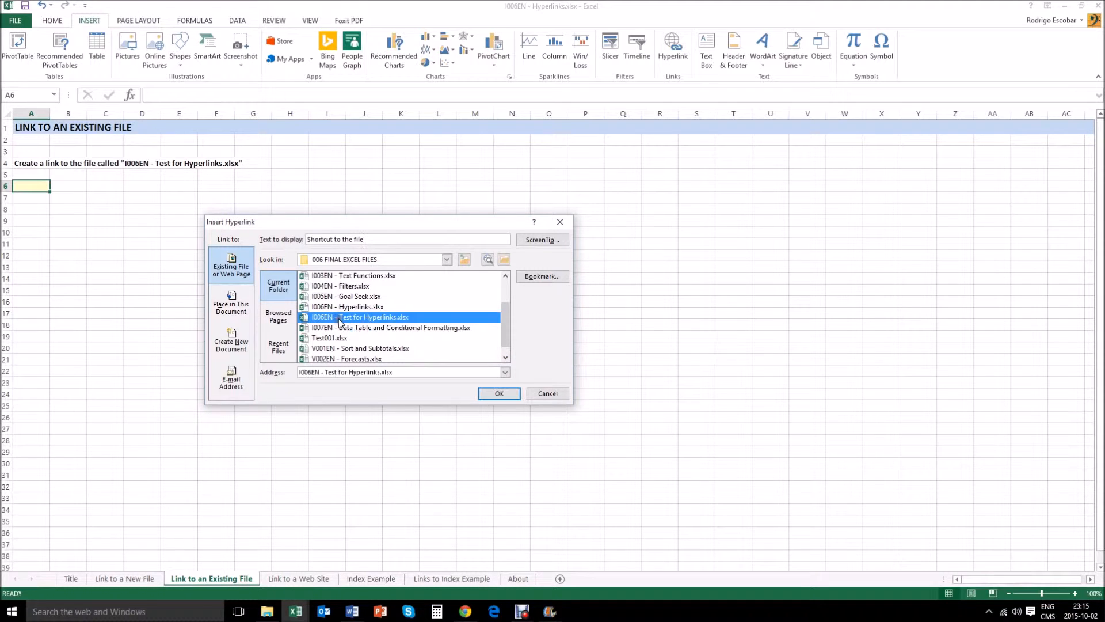
click(492, 397)
Step: Follow the 'Shortcut to the file' hyperlink and switch back to the Hyperlinks workbook
click(18, 225)
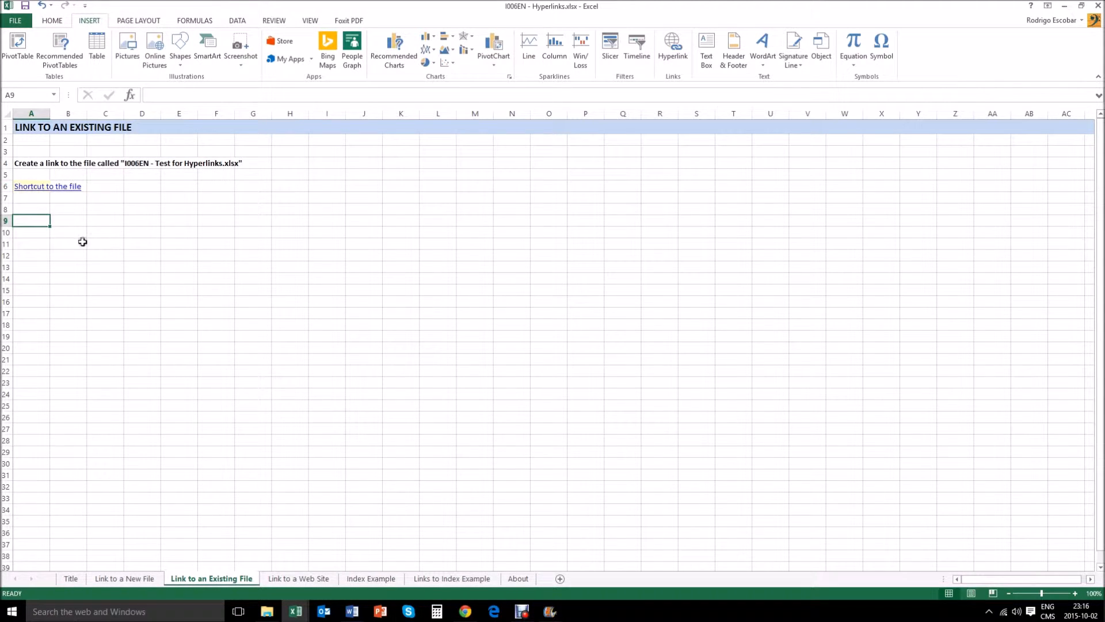
click(37, 186)
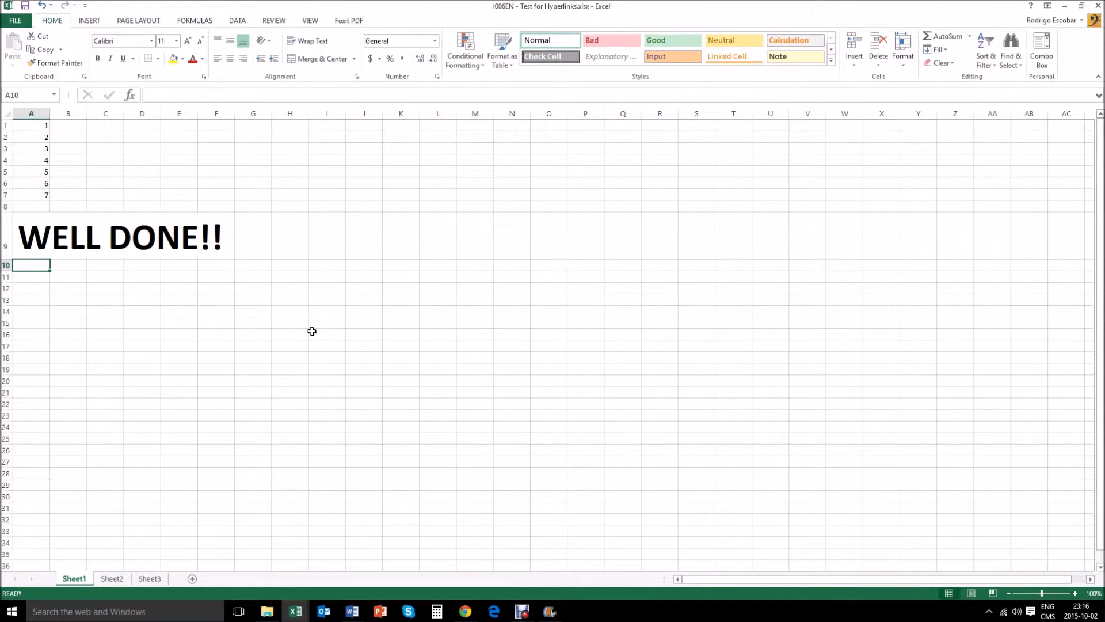
click(299, 618)
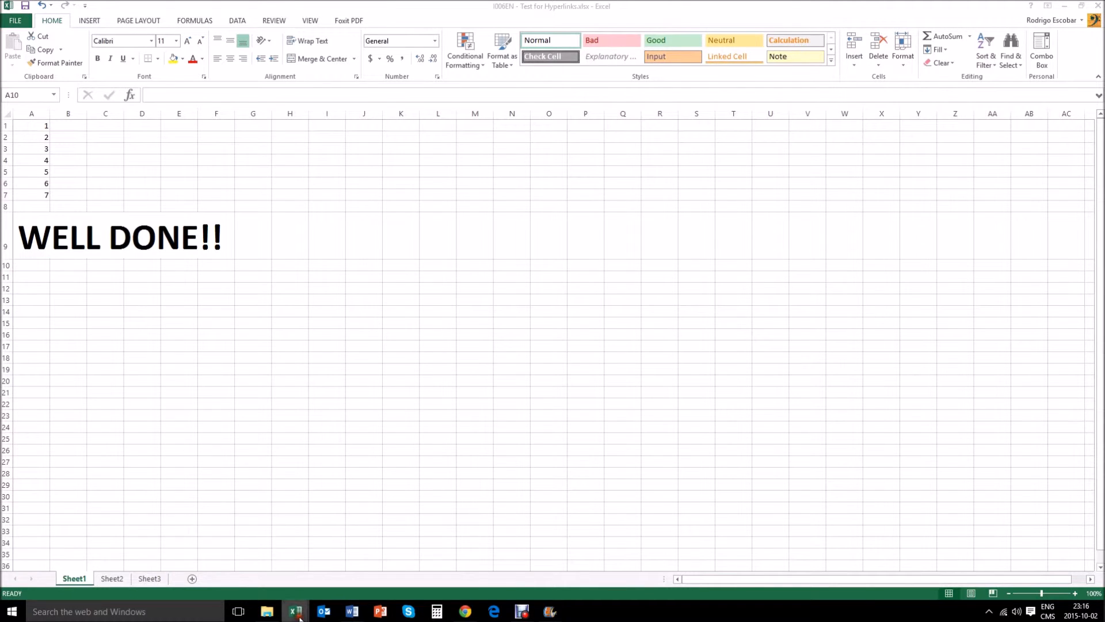
click(193, 562)
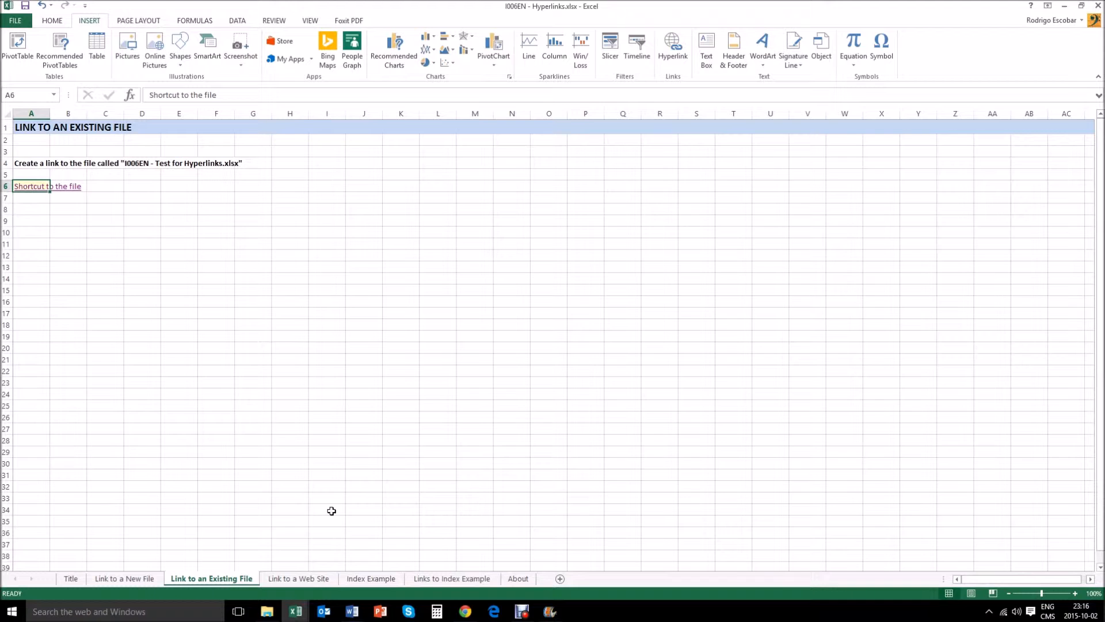
Step: On the 'Link to a Web Site' sheet, start a new hyperlink in cell A6
click(301, 578)
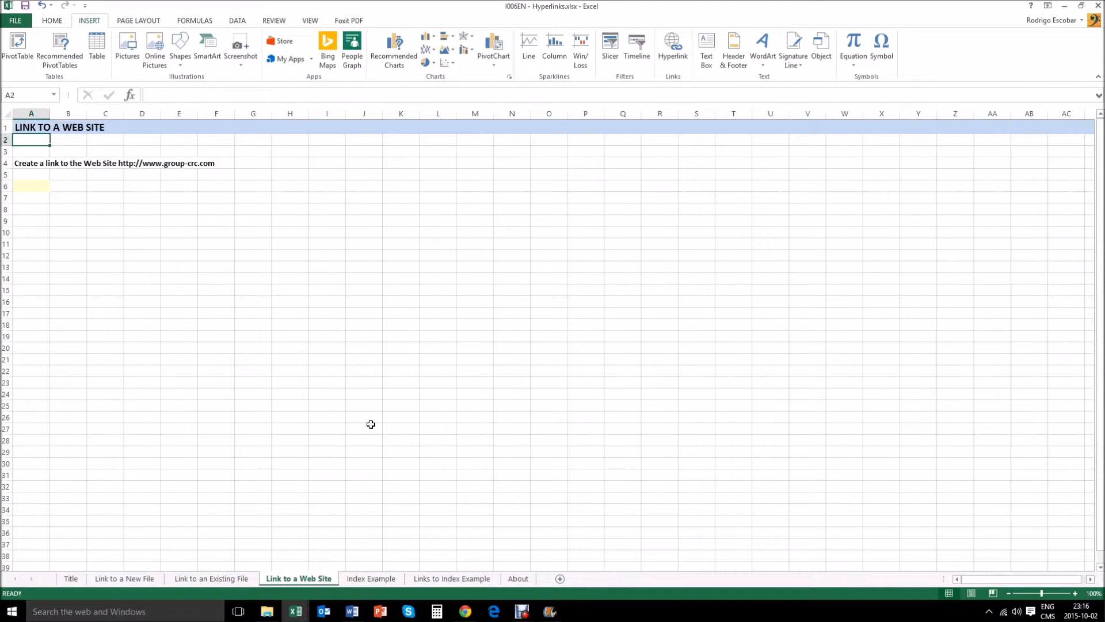
key(Down)
key(Down)
key(Down)
key(Down)
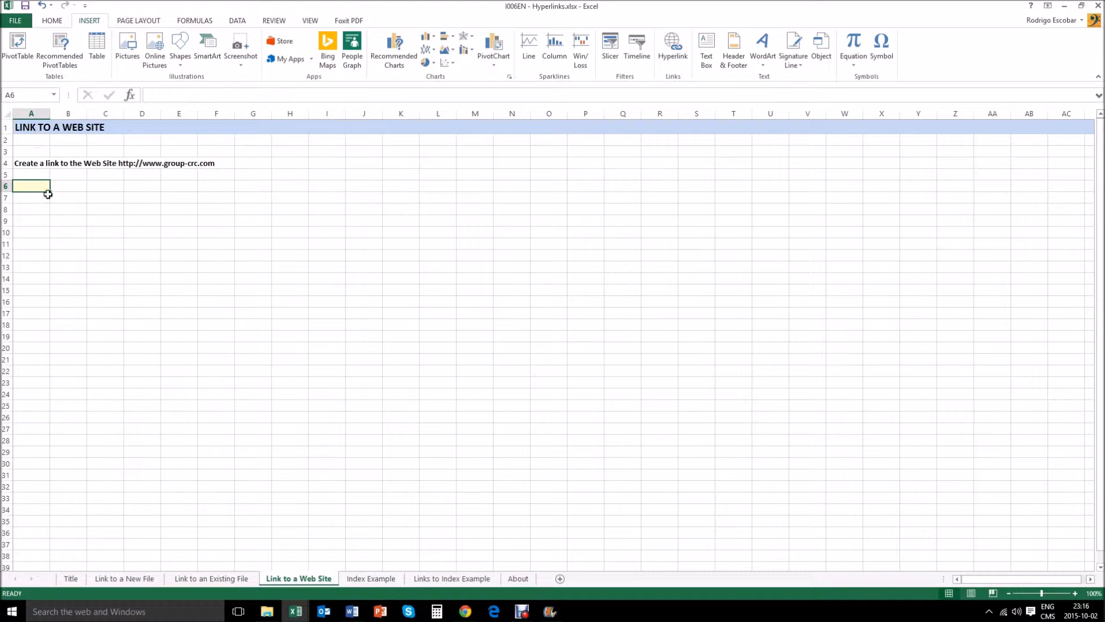
click(675, 55)
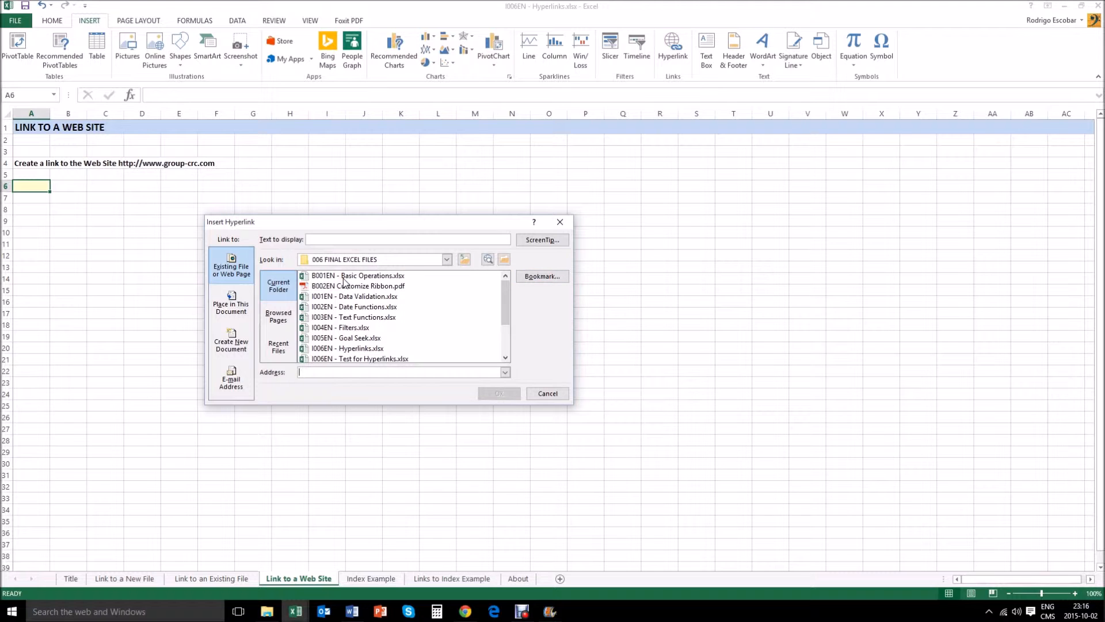
click(317, 373)
text(www.group-crc.com)
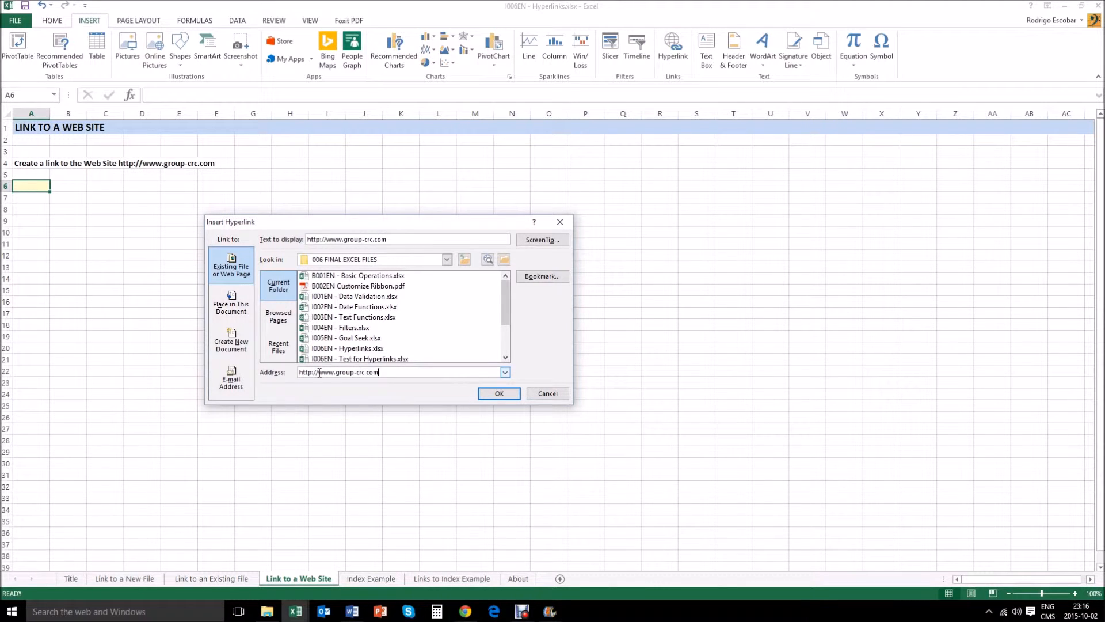
click(486, 392)
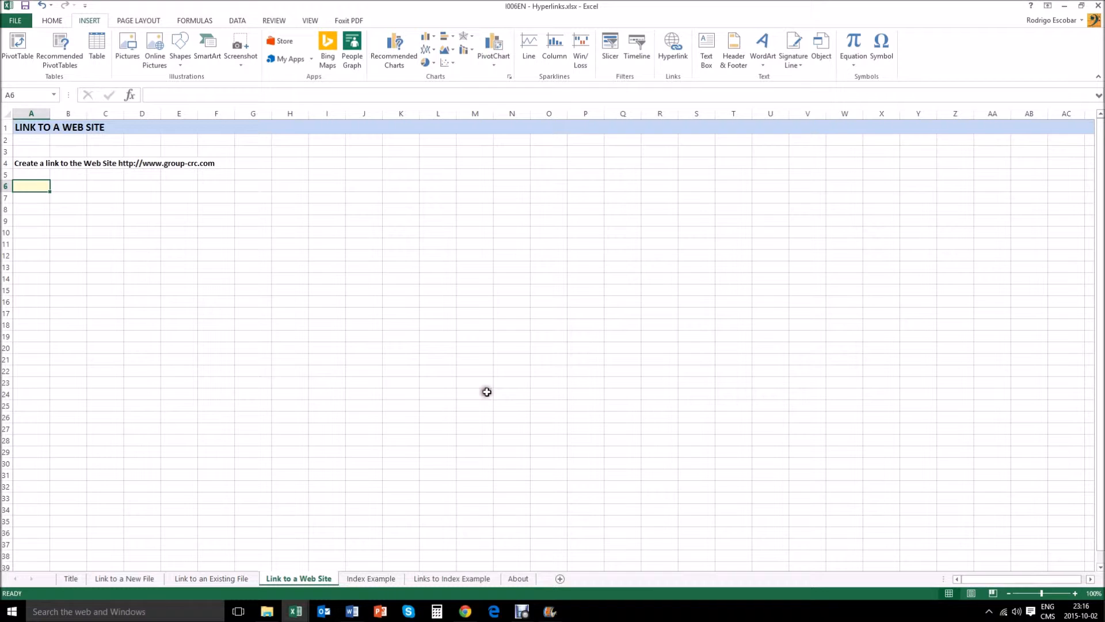
Step: Follow the web site hyperlink in A6 and return to the Hyperlinks workbook
click(111, 236)
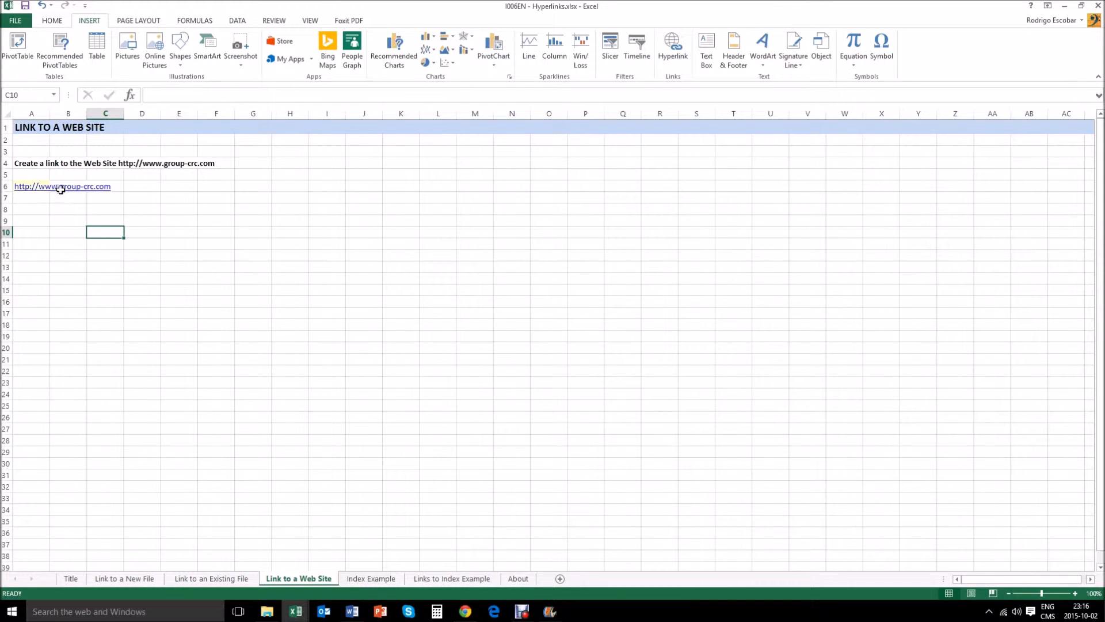
click(27, 188)
click(27, 187)
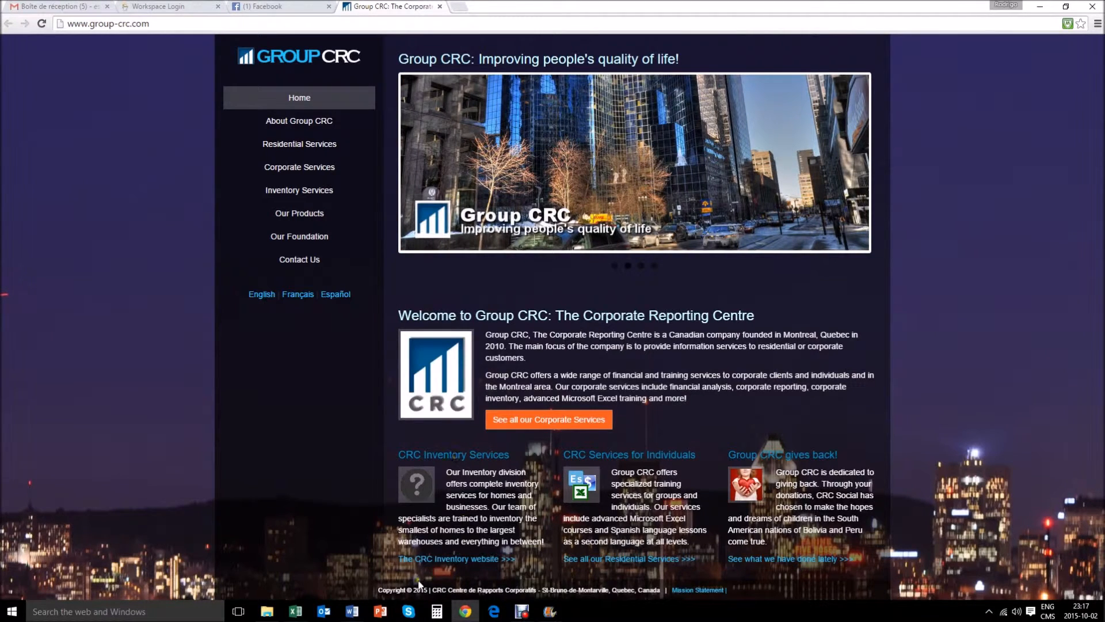
click(297, 613)
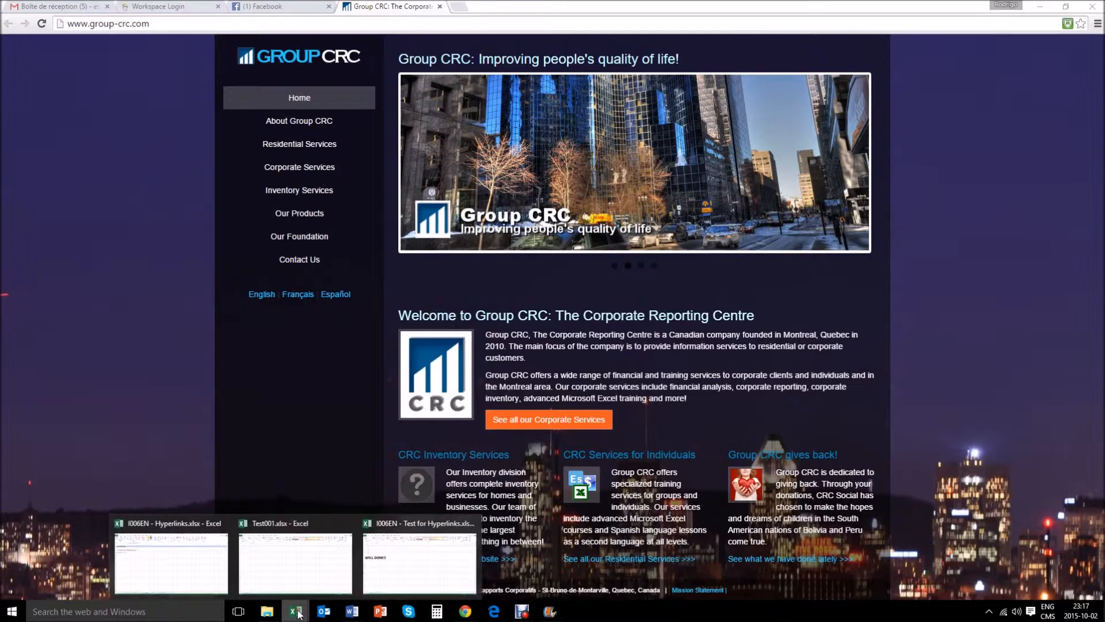
click(196, 555)
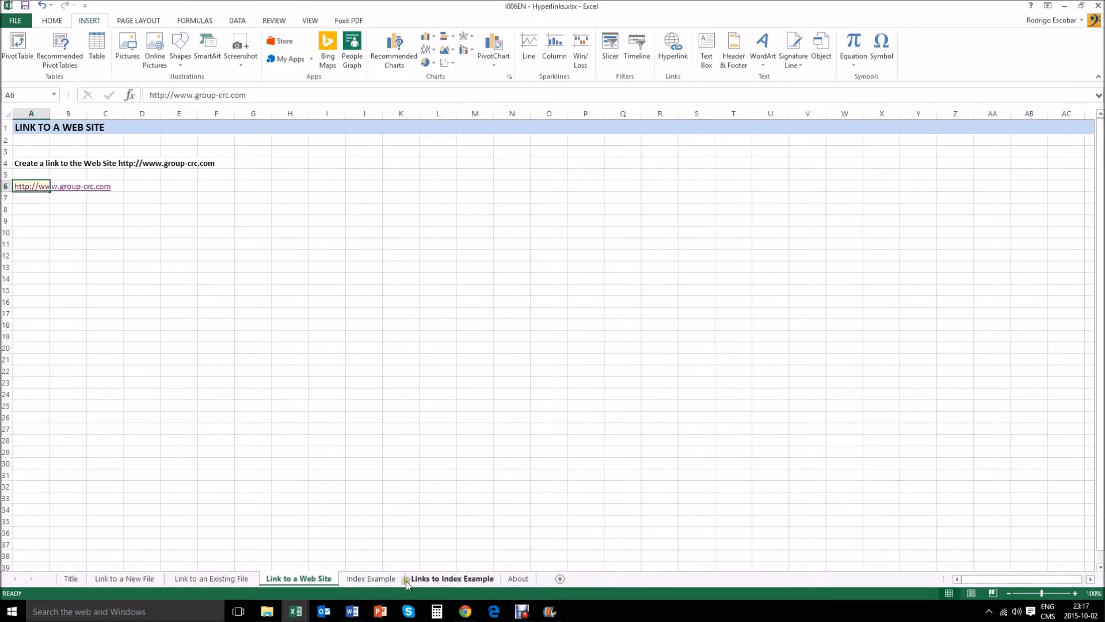
Step: Examine the index items on the Index Example sheet and the Links to Index Example sheet
click(368, 579)
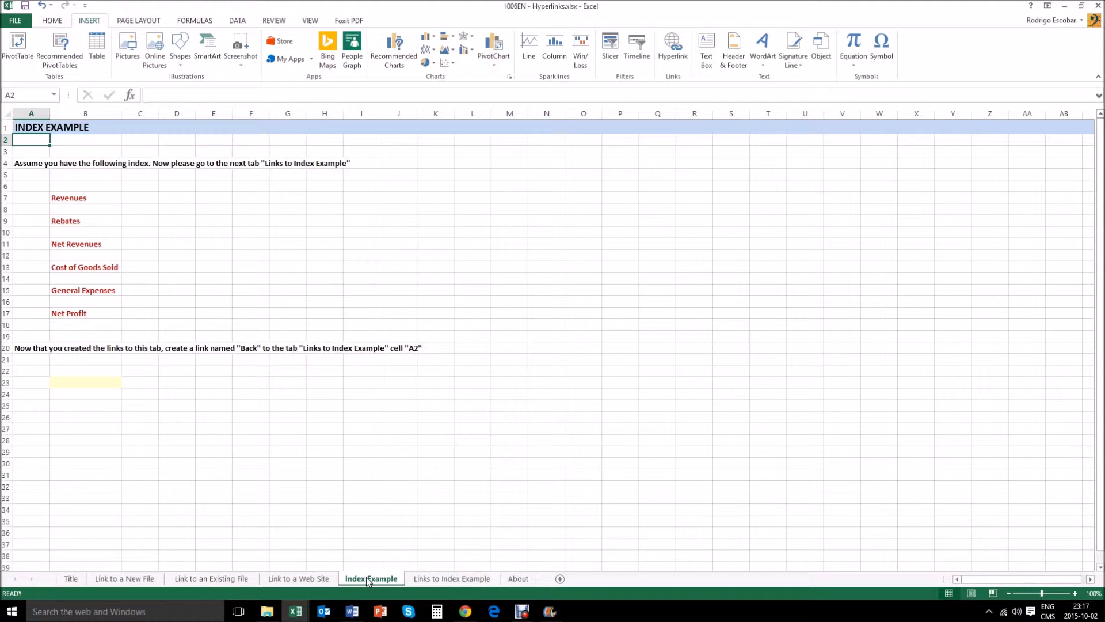
key(Down)
key(Down)
key(Down)
key(Down)
key(Down)
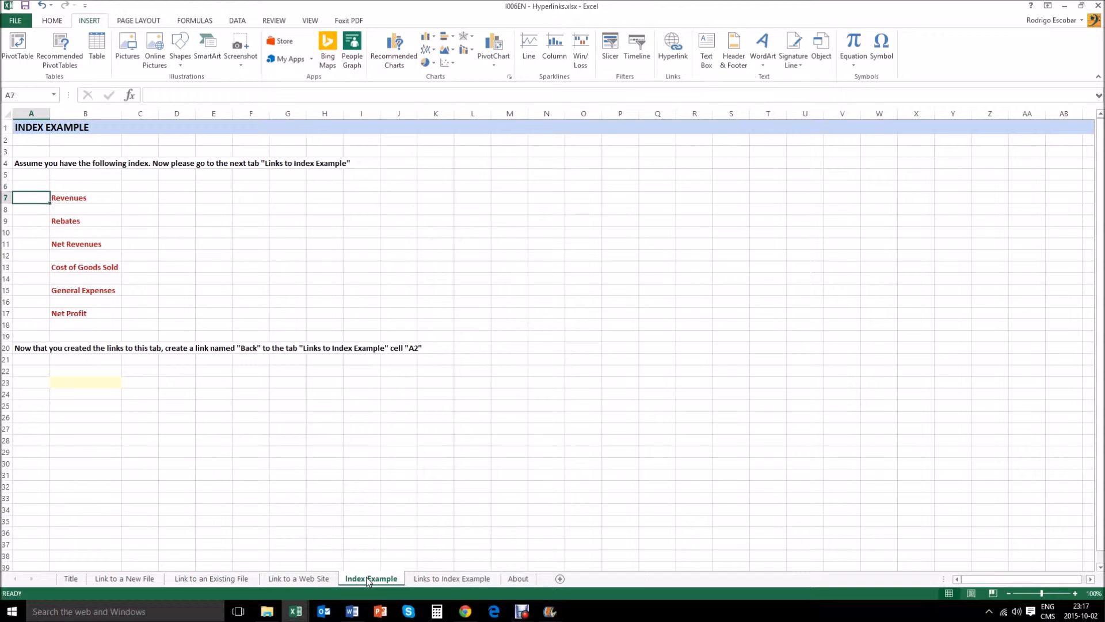
key(Right)
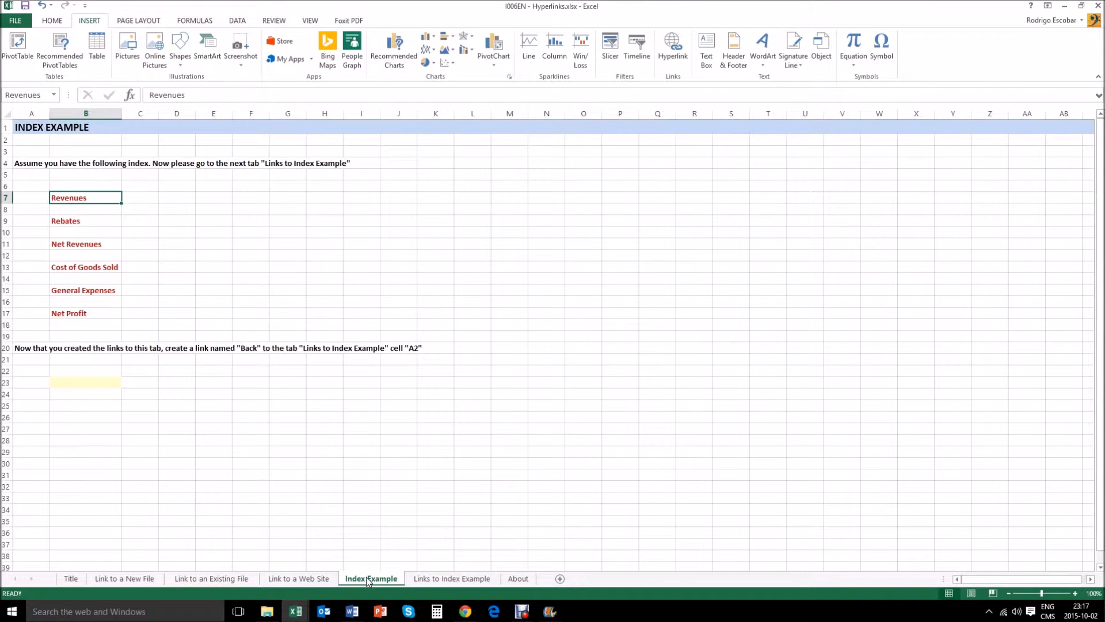
key(Down)
key(Down)
key(Up)
key(Up)
key(Down)
key(Down)
key(Down)
key(Down)
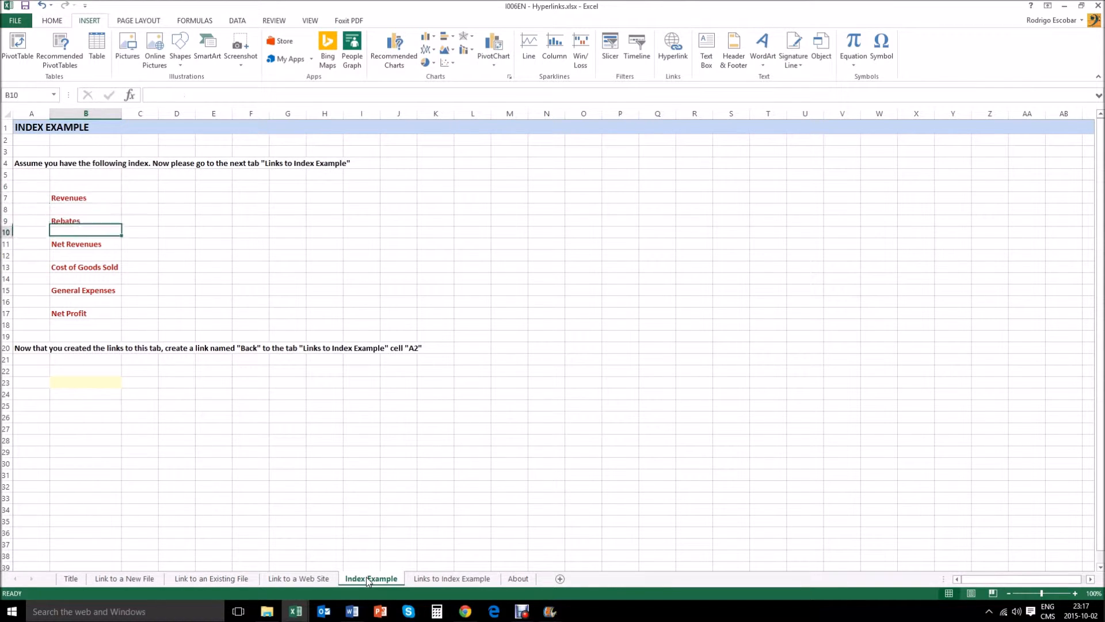
key(Down)
key(Down)
key(Down)
key(Down)
key(Down)
key(Down)
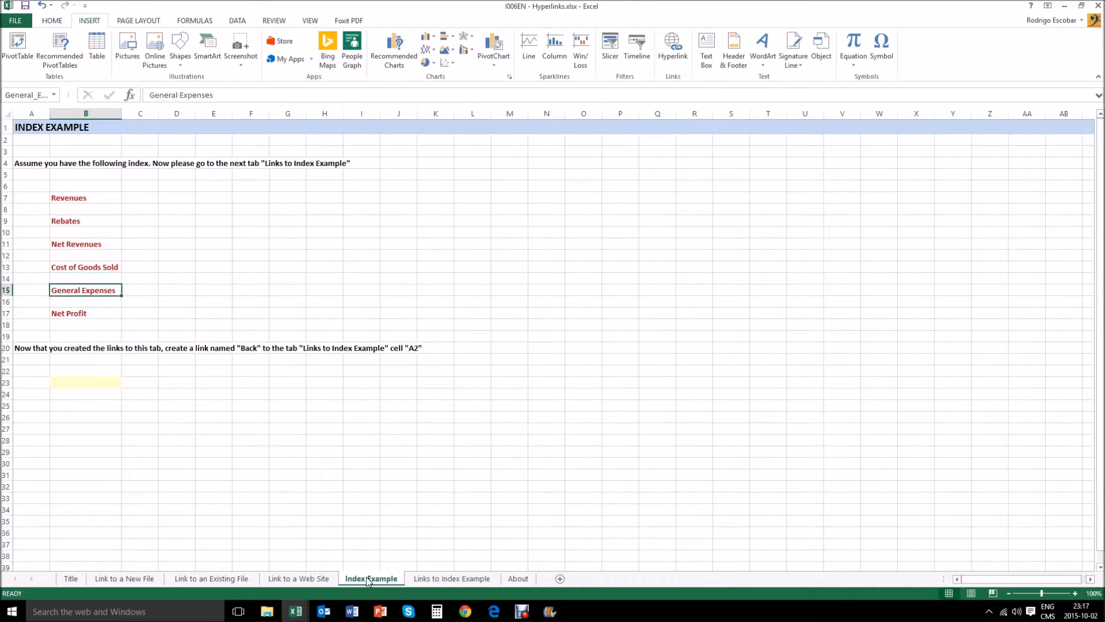
key(Down)
key(Left)
key(Up)
key(Up)
key(Up)
key(Up)
key(Up)
key(Up)
key(Up)
key(Up)
key(Up)
key(Up)
key(Up)
key(Up)
key(Up)
key(Up)
key(Up)
key(Up)
key(Up)
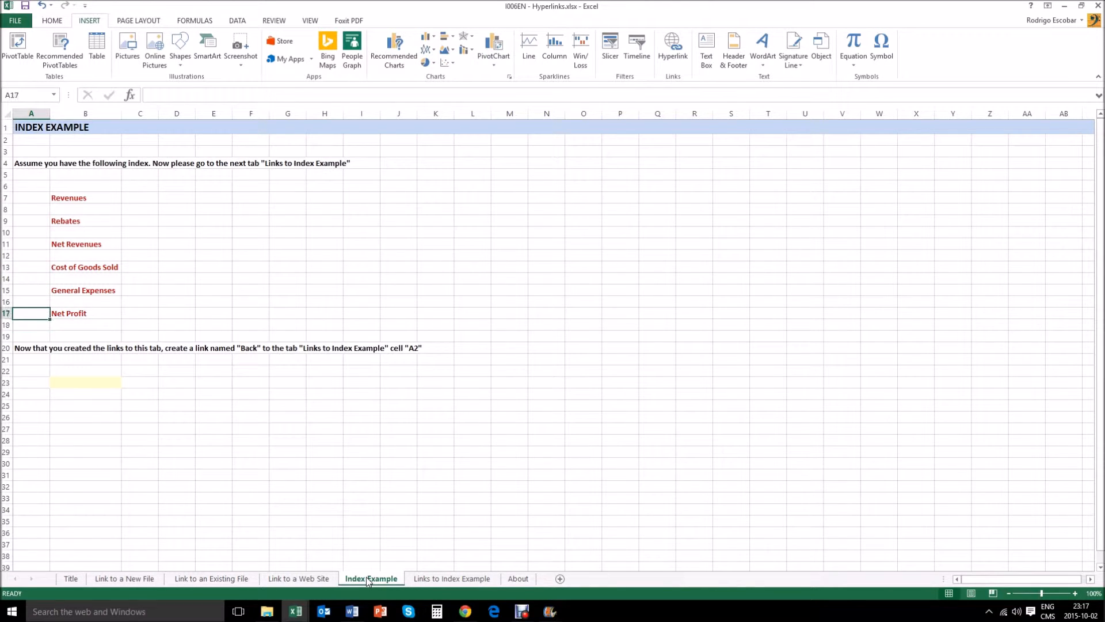
key(Down)
key(Down)
key(Down)
key(Up)
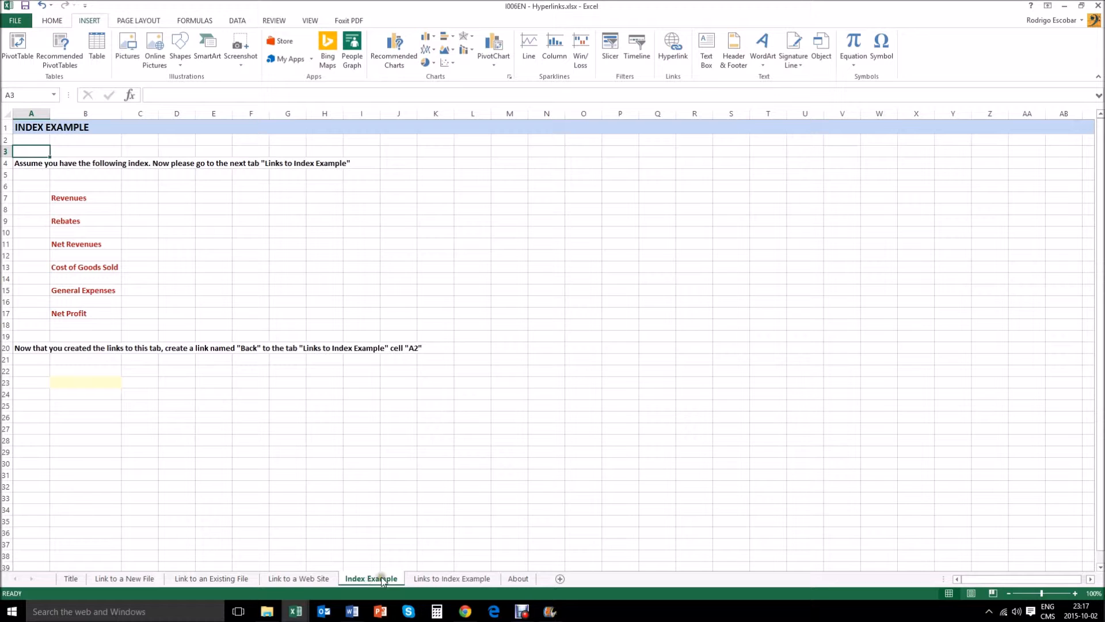
click(424, 578)
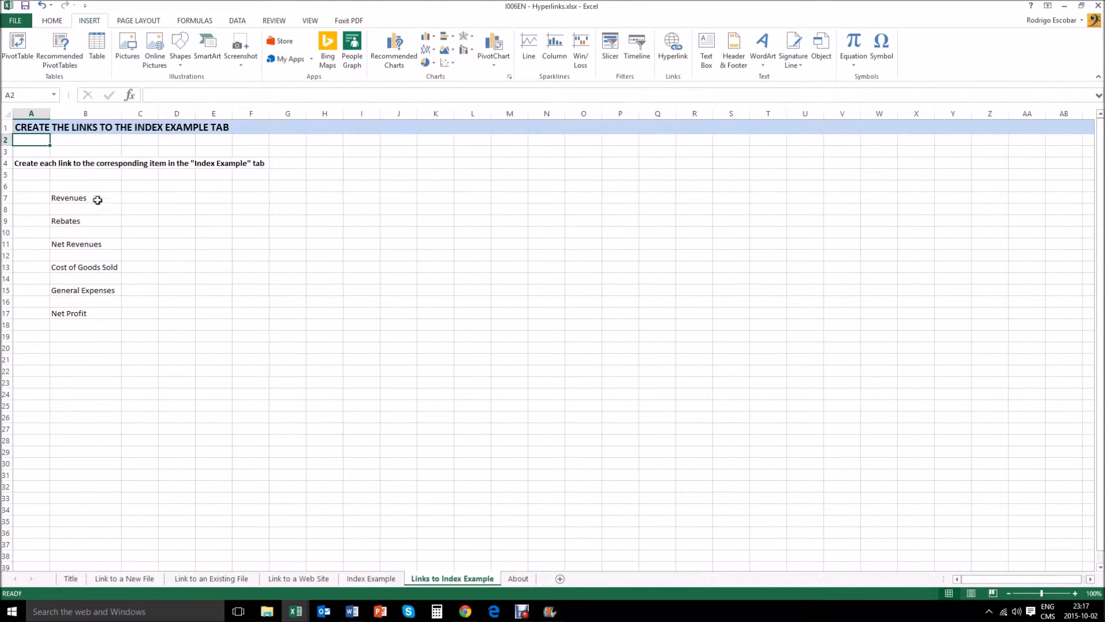
click(384, 579)
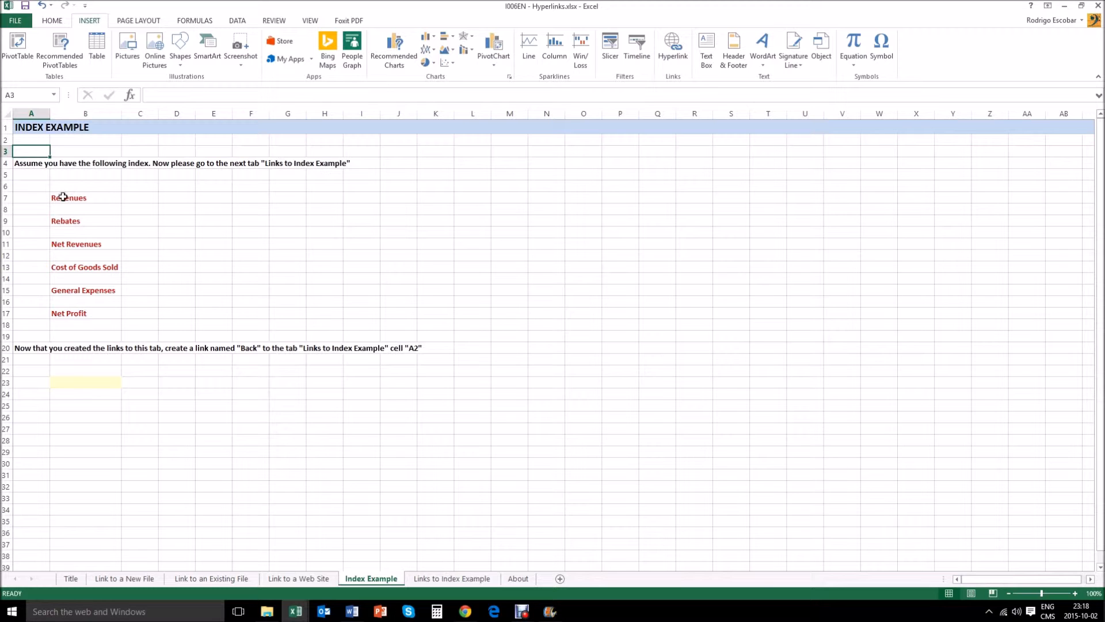
click(433, 580)
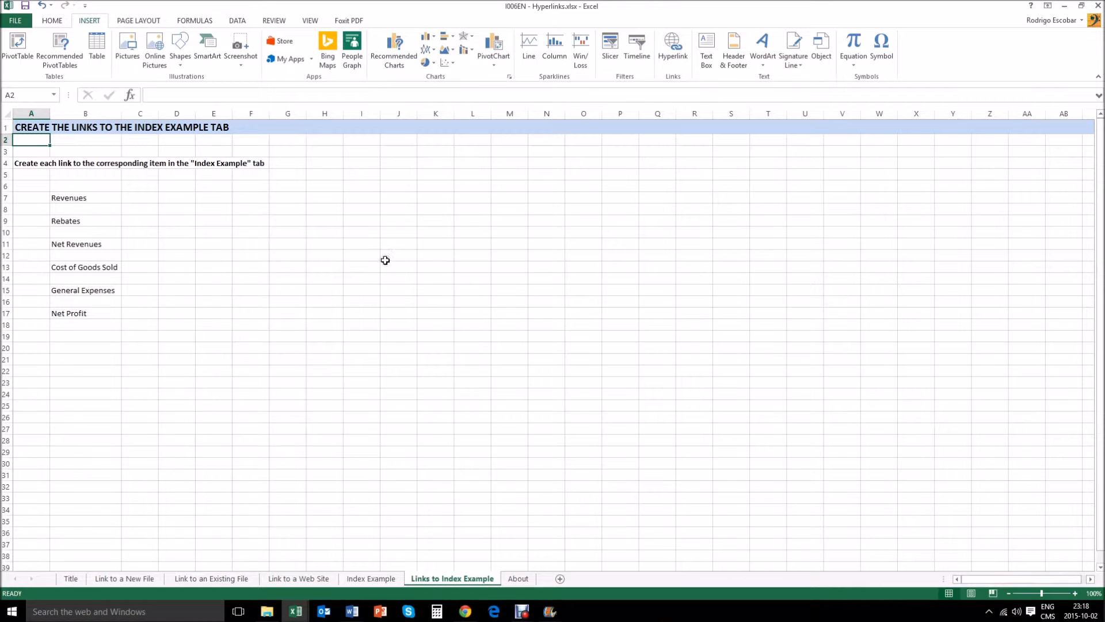
Step: Link Revenues in B7 to cell B7 of the 'Index Example' sheet as a place in this document
click(76, 198)
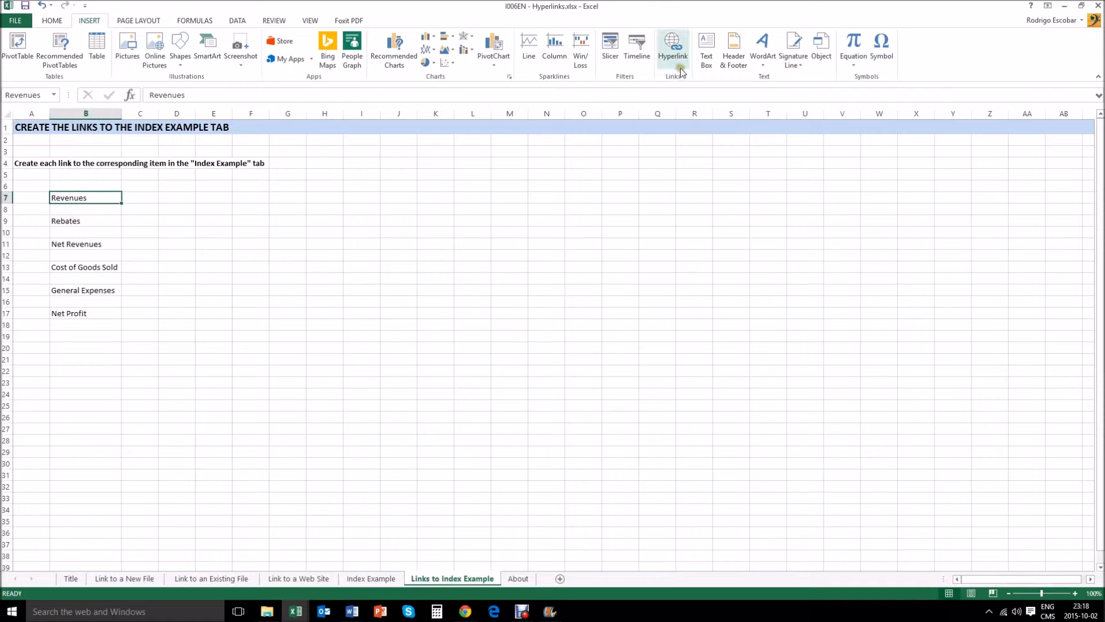
click(55, 22)
click(89, 22)
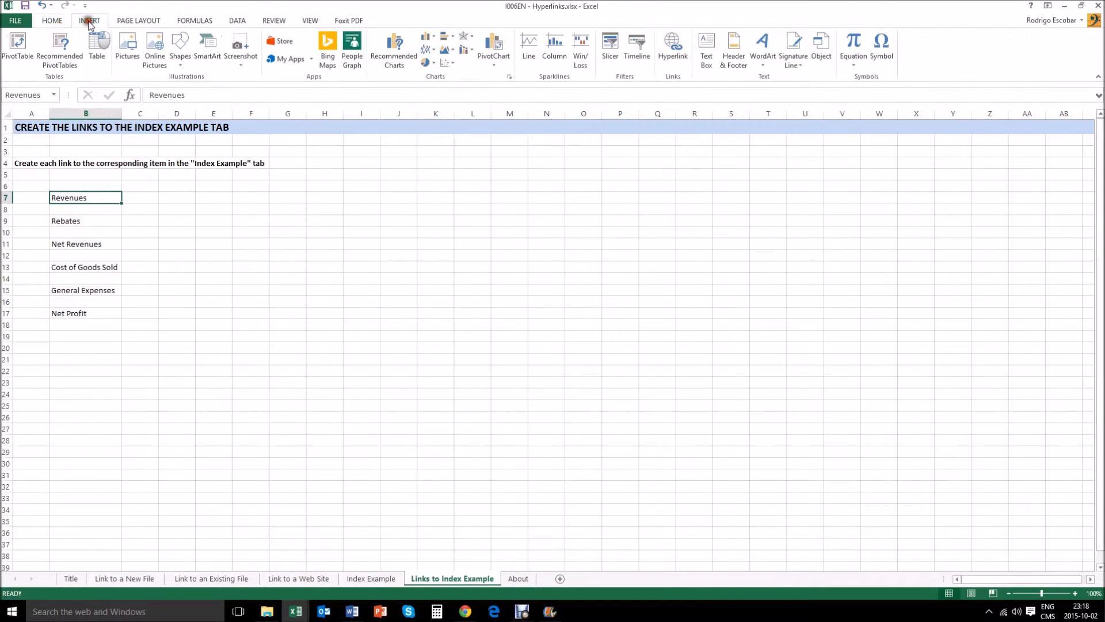
click(671, 55)
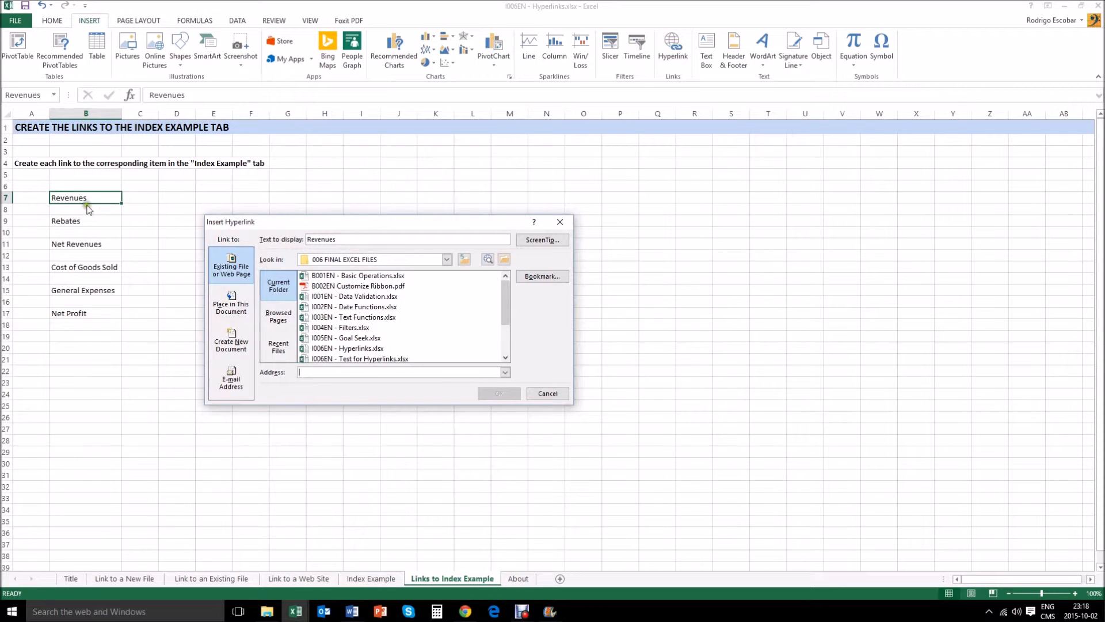
click(231, 311)
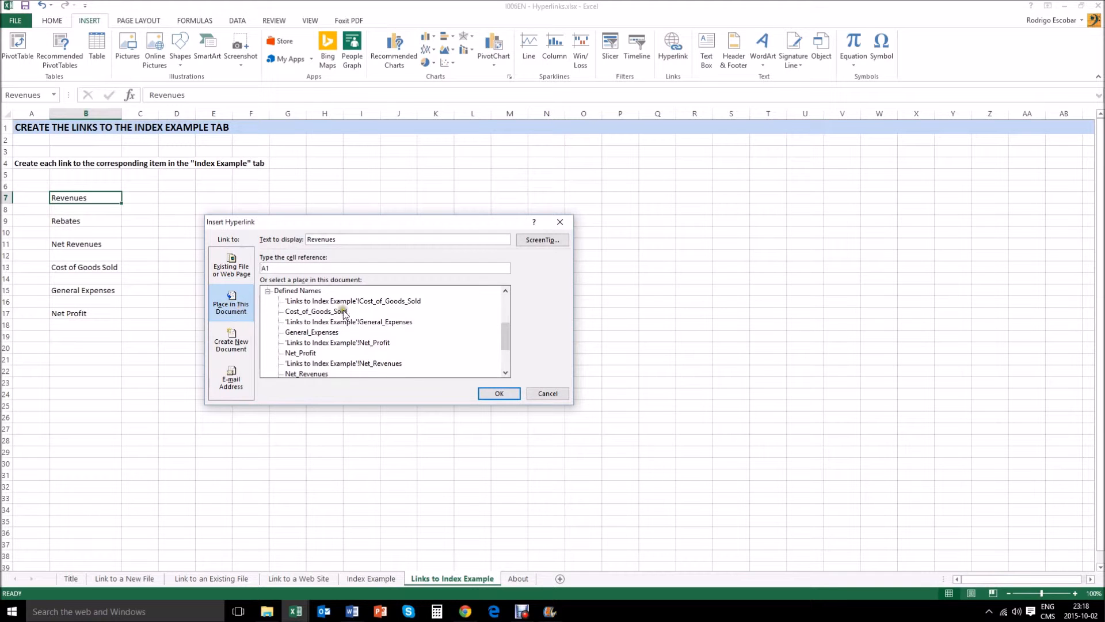
drag(505, 334, 508, 310)
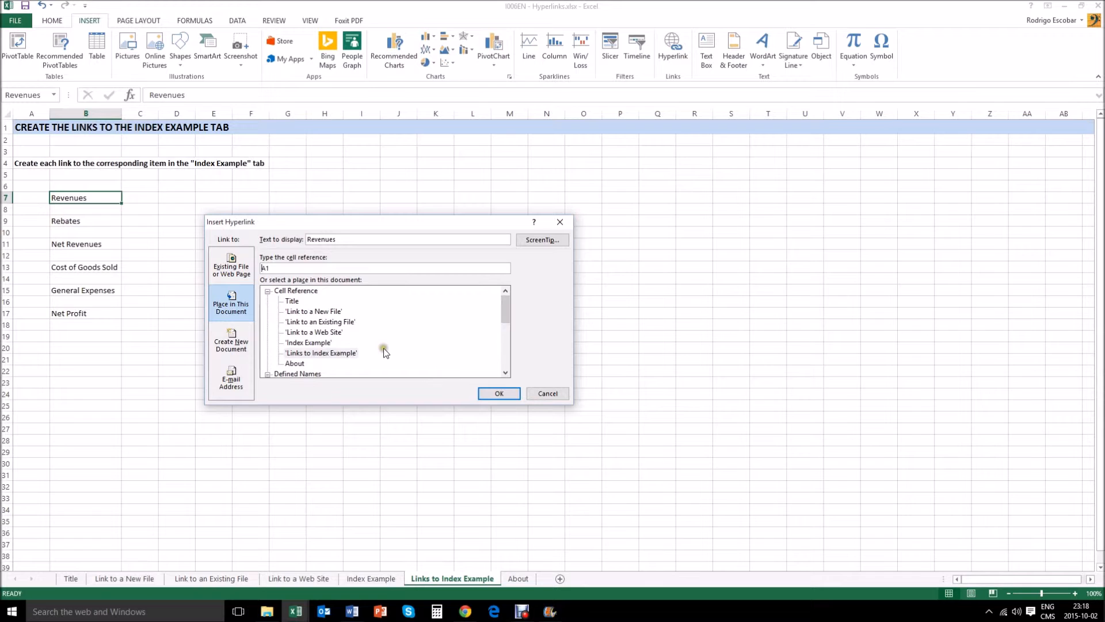
click(301, 343)
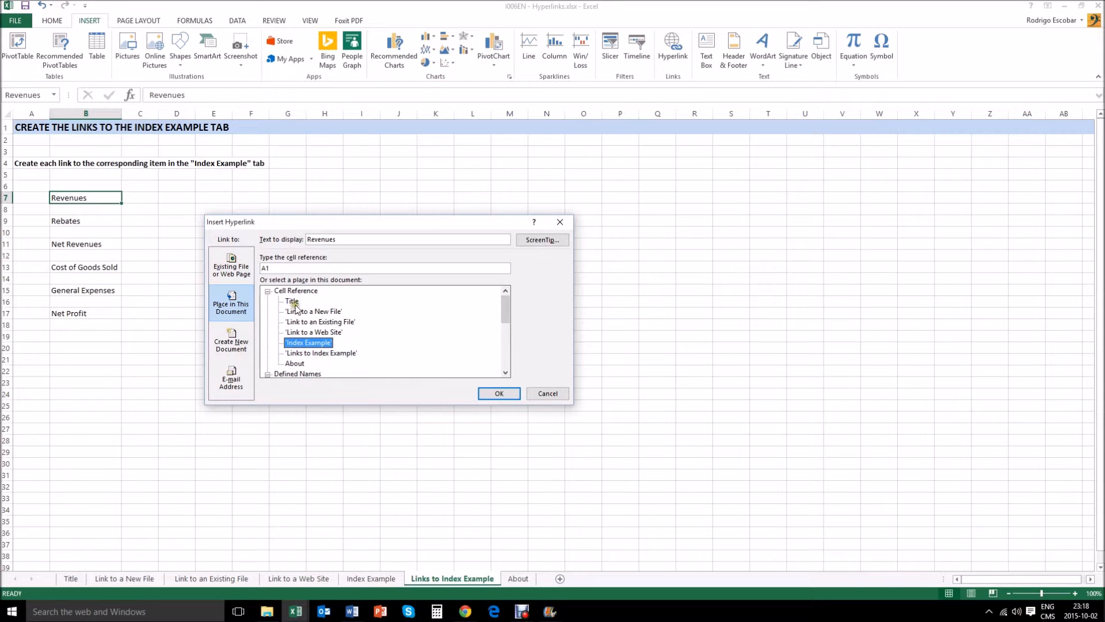
double_click(266, 268)
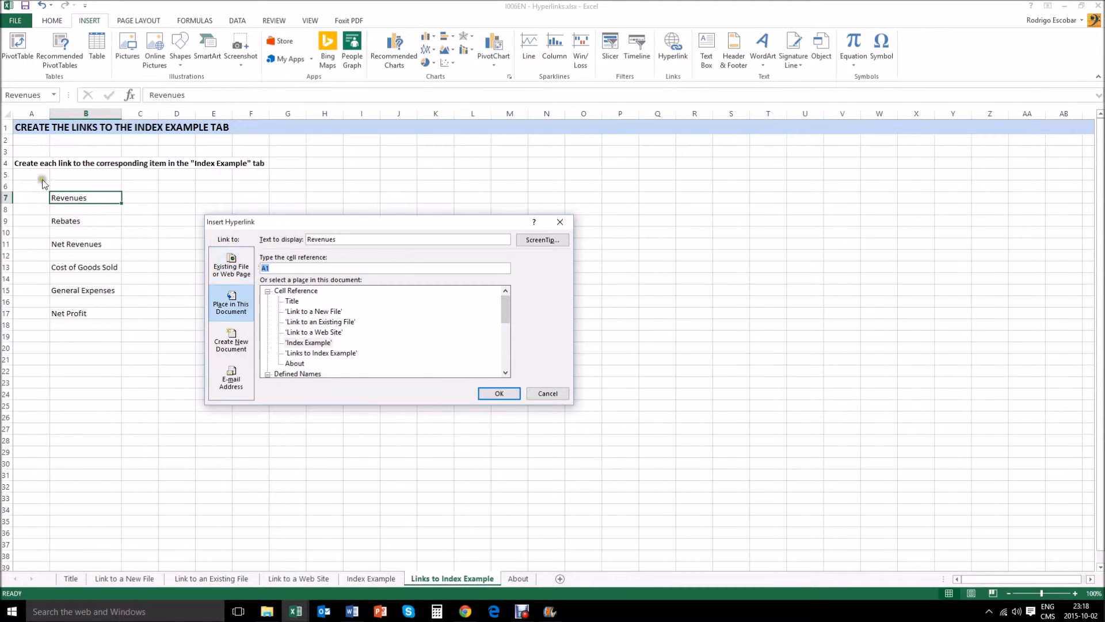
text(b7)
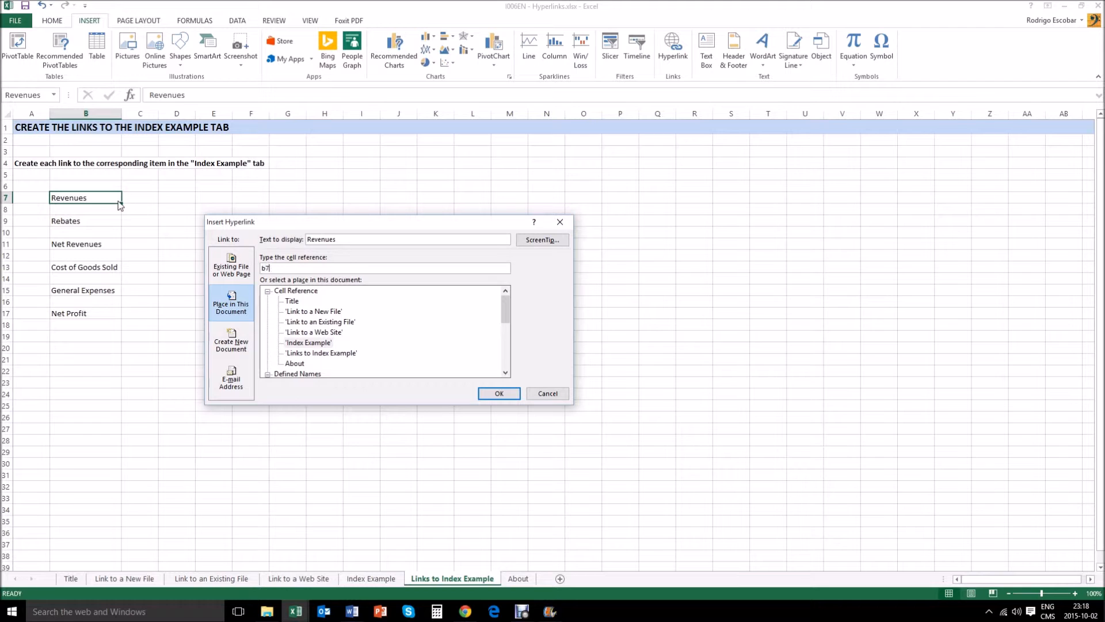
click(486, 393)
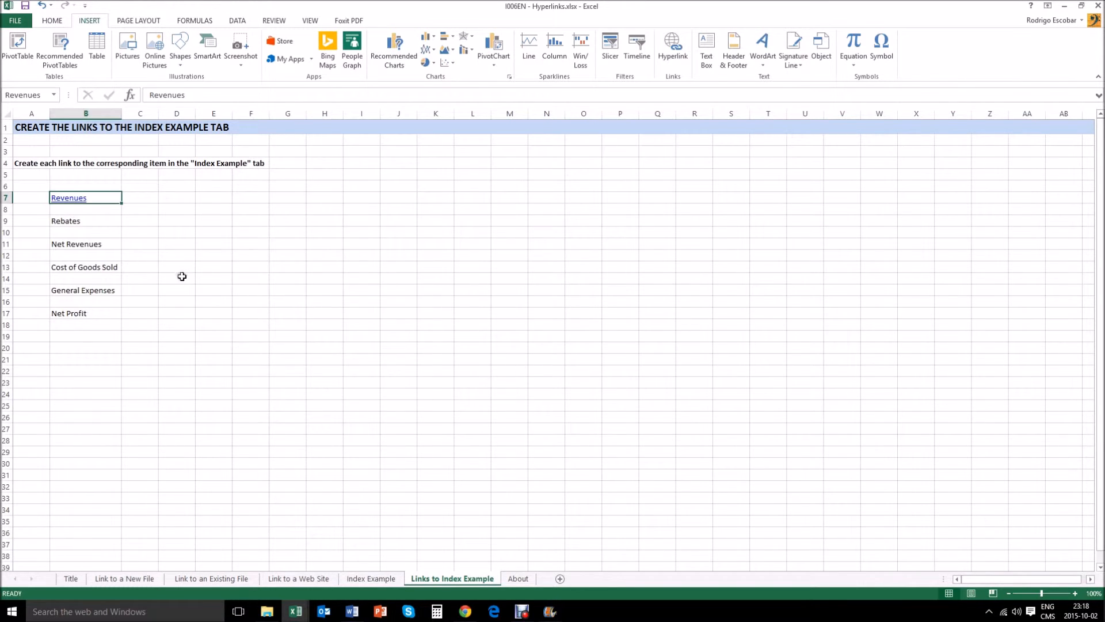
Step: Follow the Revenues hyperlink and return to the Links to Index Example sheet
click(206, 259)
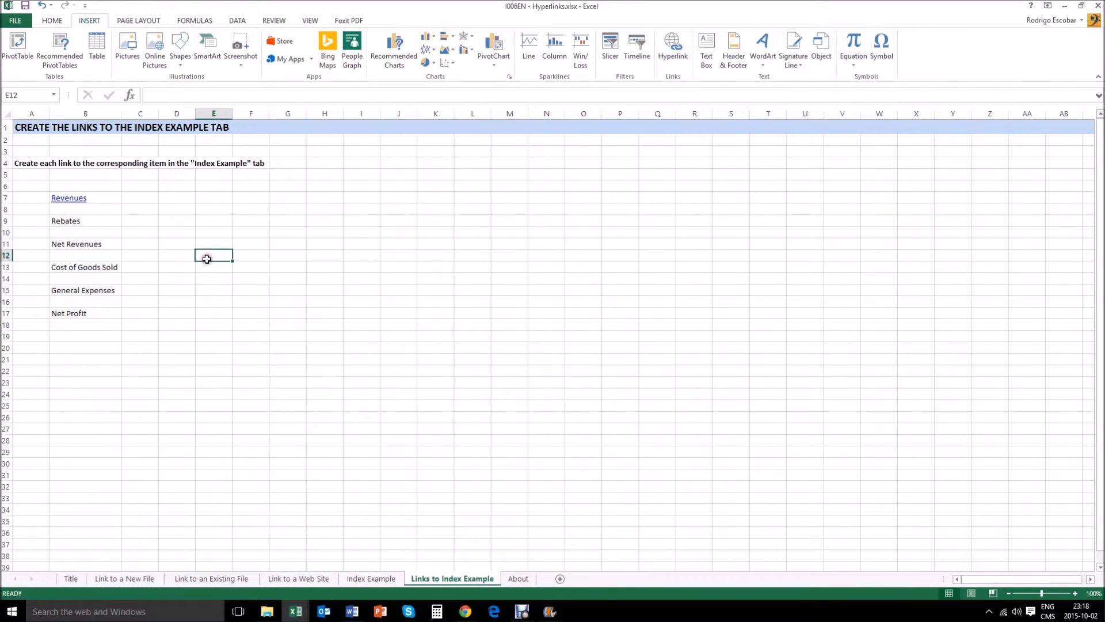
click(74, 201)
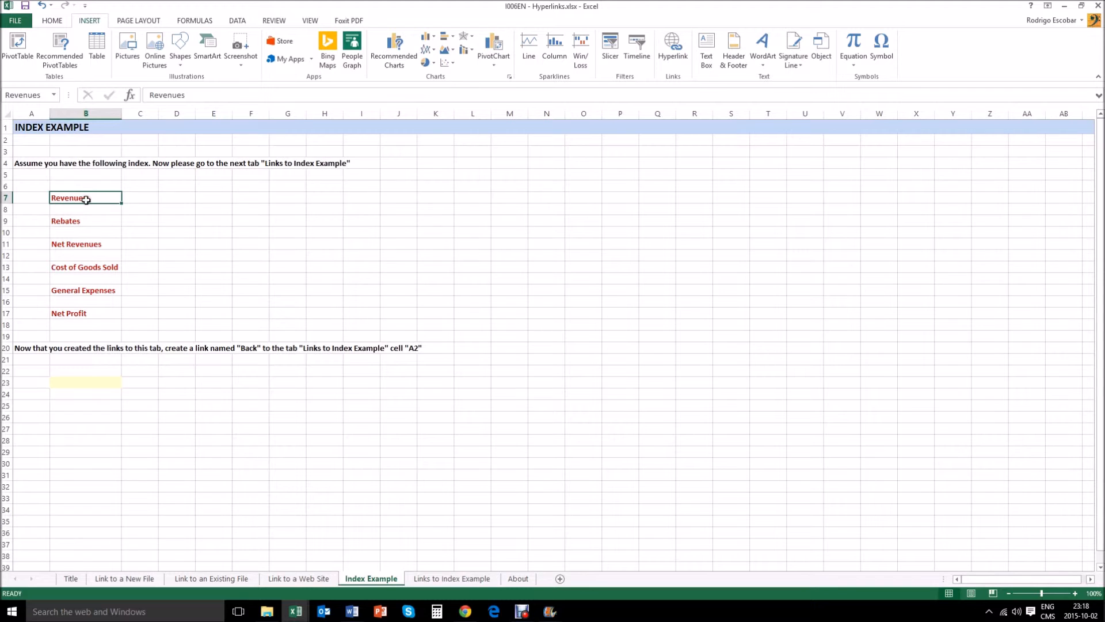
click(453, 578)
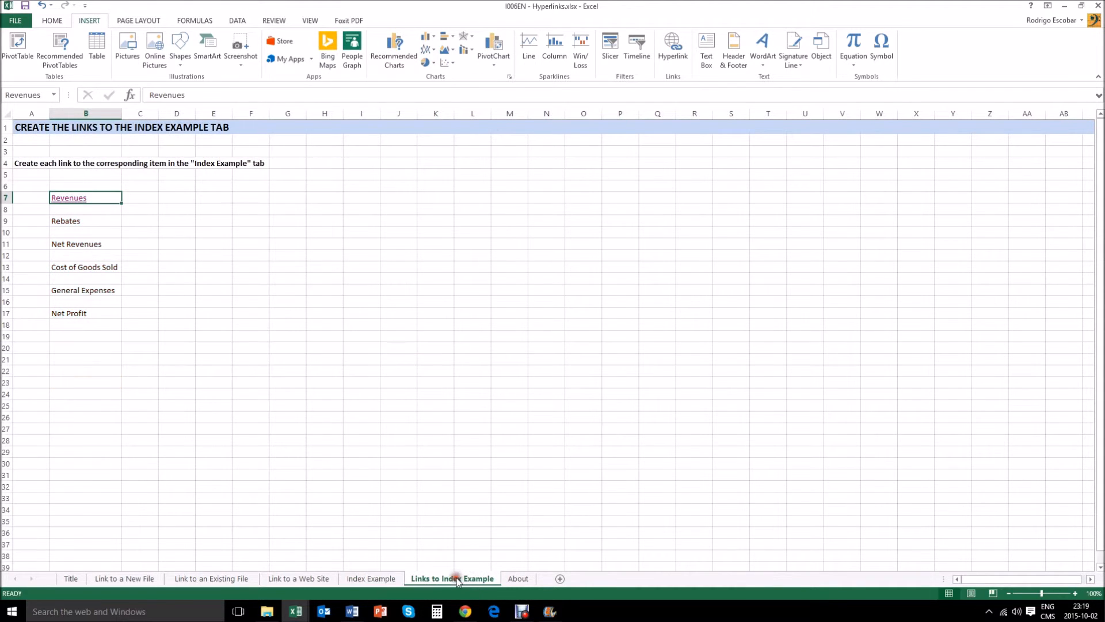
Step: Link Rebates in B9 to cell B20 of the 'Index Example' sheet as a place in this document
click(86, 223)
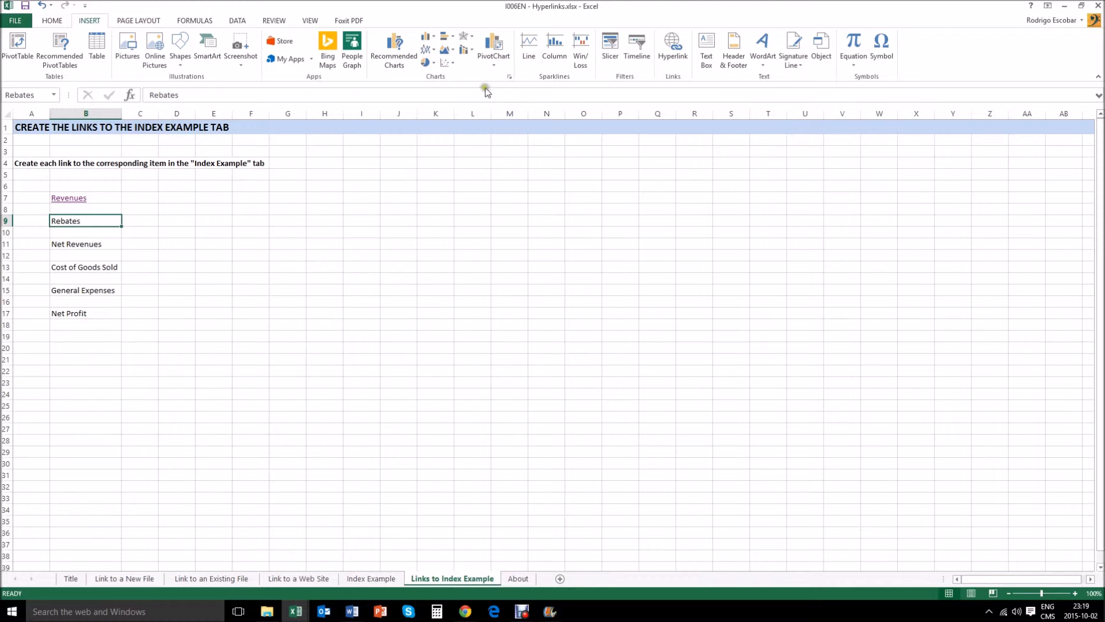
click(672, 49)
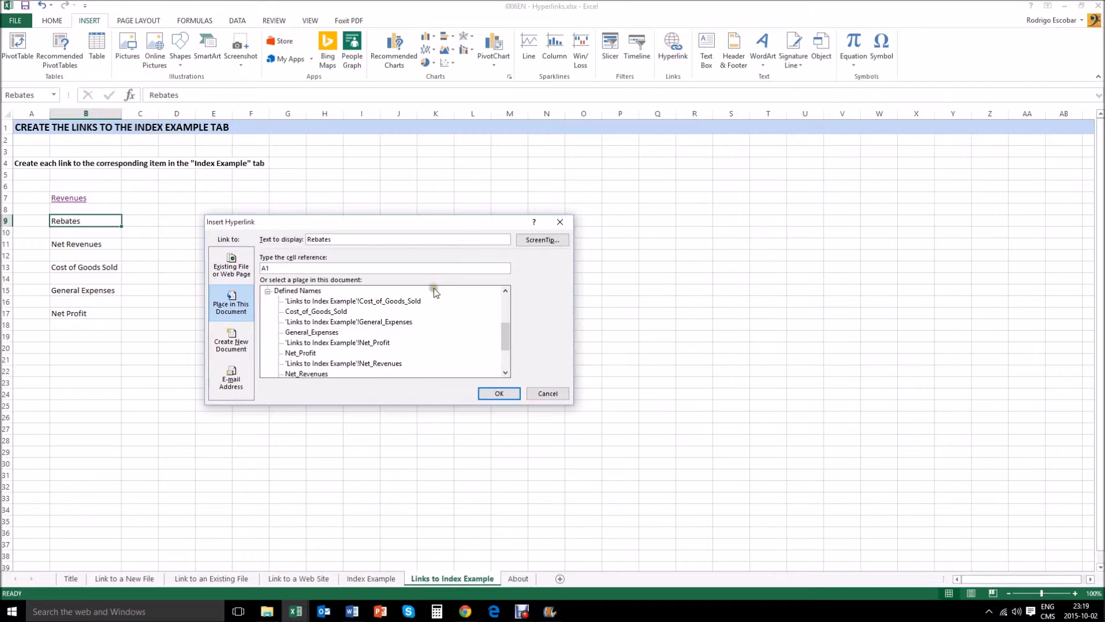
drag(505, 333, 506, 300)
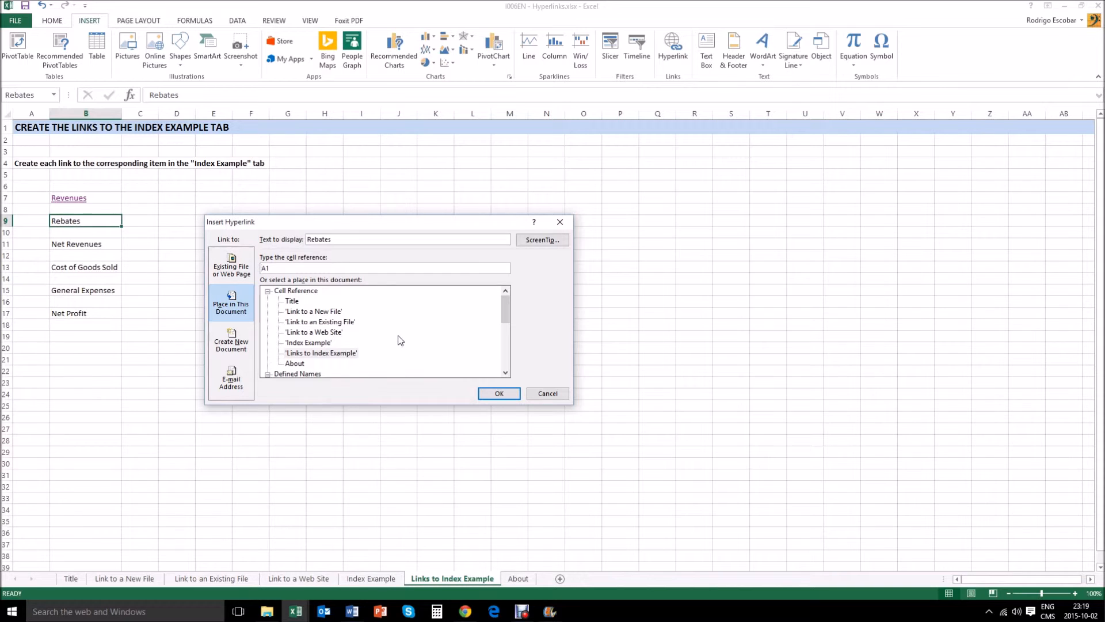
click(327, 343)
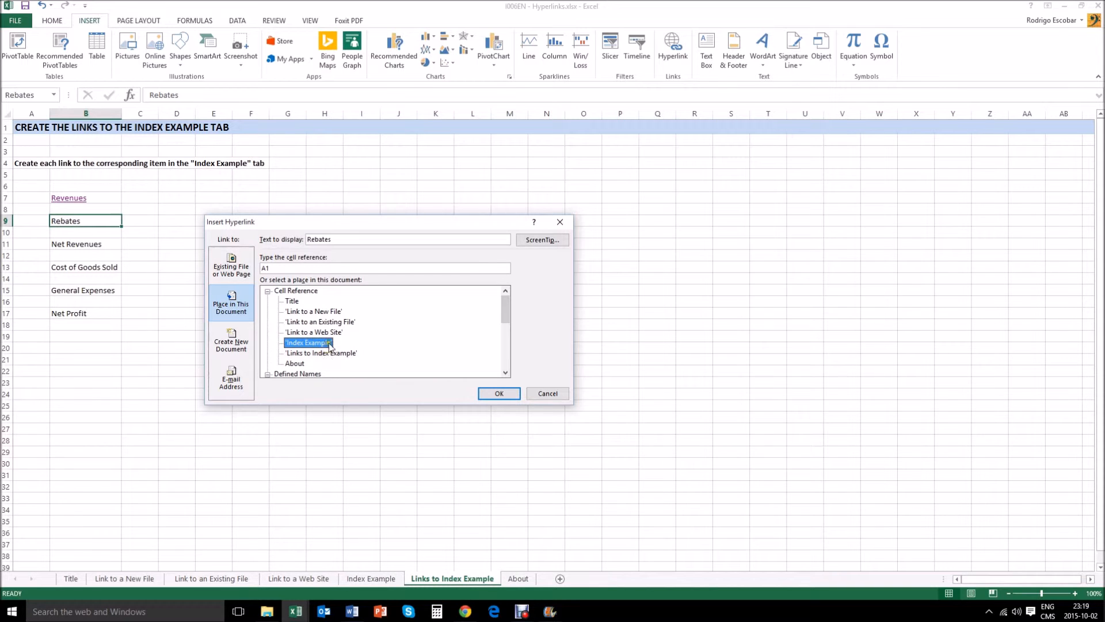
double_click(262, 268)
text(b2)
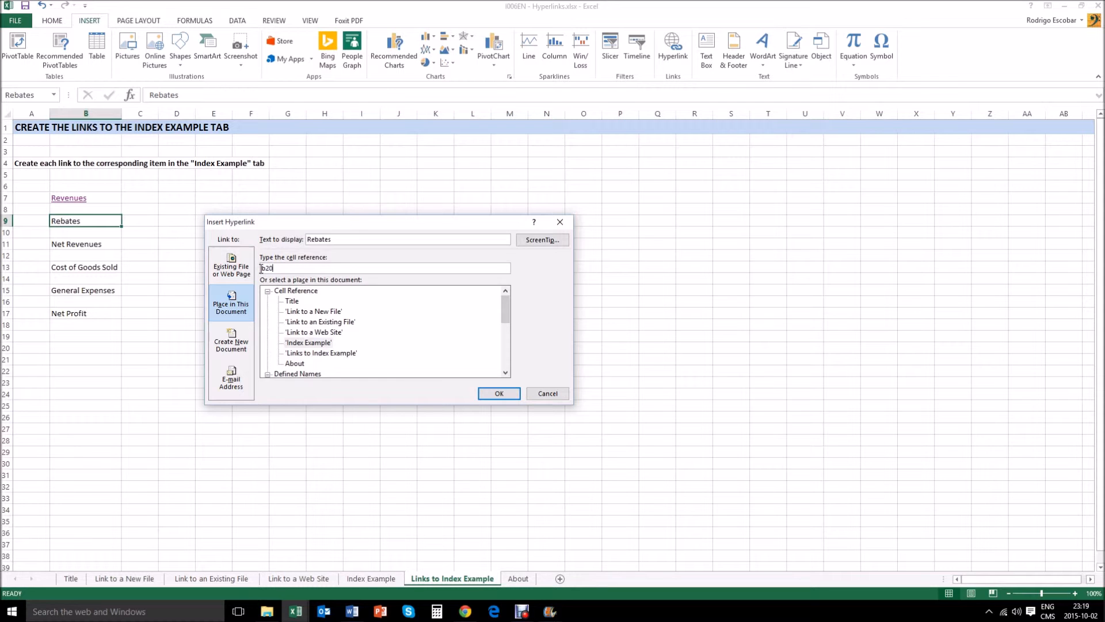
text(0)
click(499, 394)
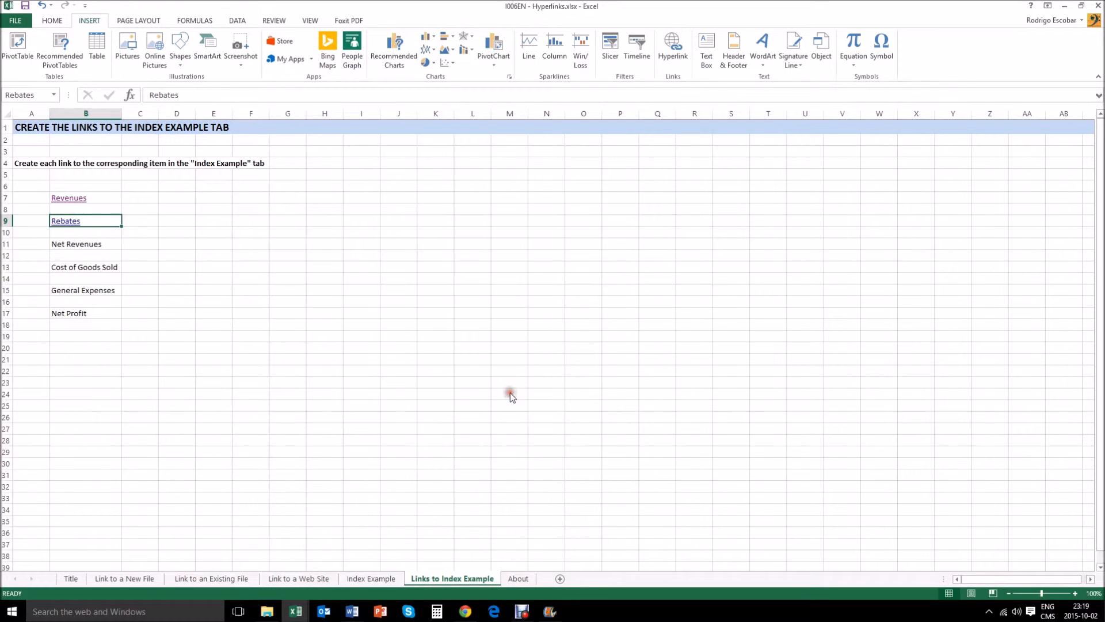
Step: Follow the Rebates hyperlink and switch between the two index sheets, ending on Index Example
click(322, 319)
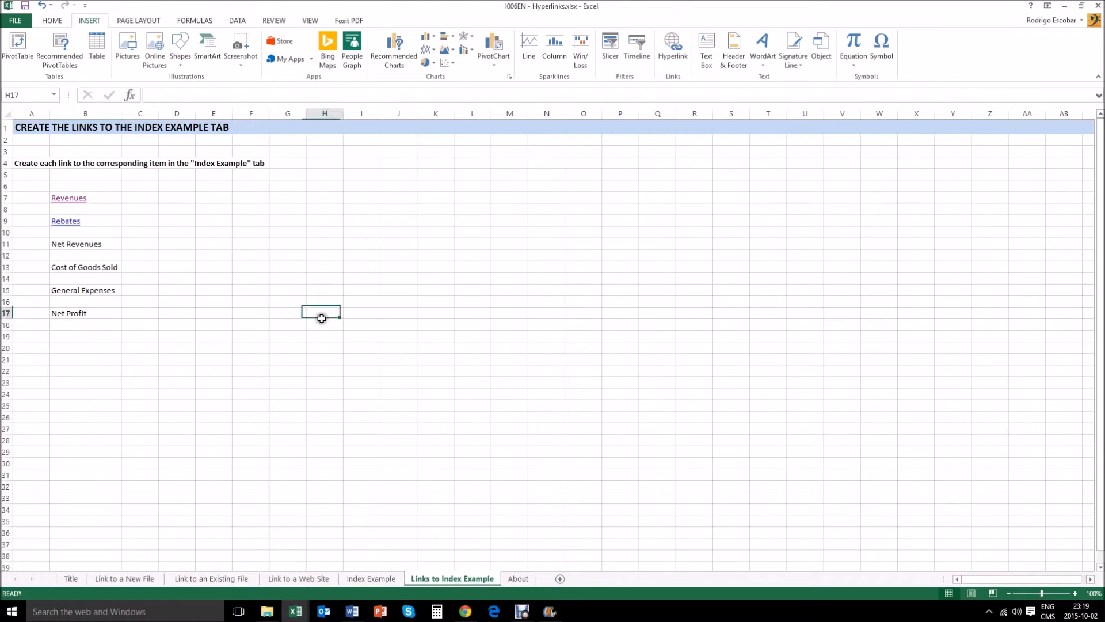
click(74, 229)
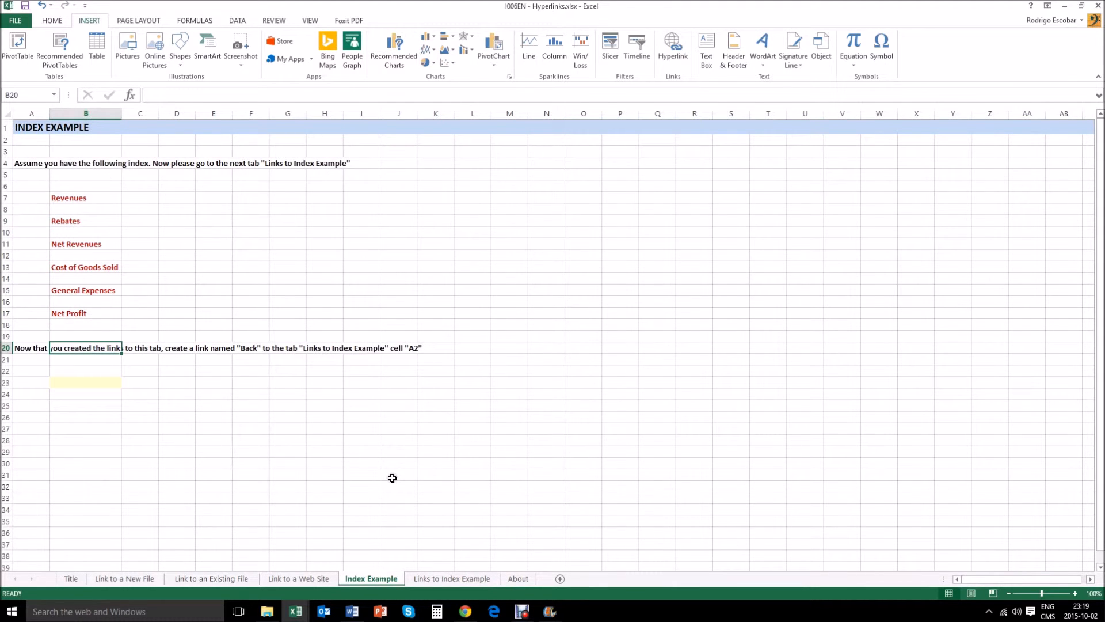
click(452, 578)
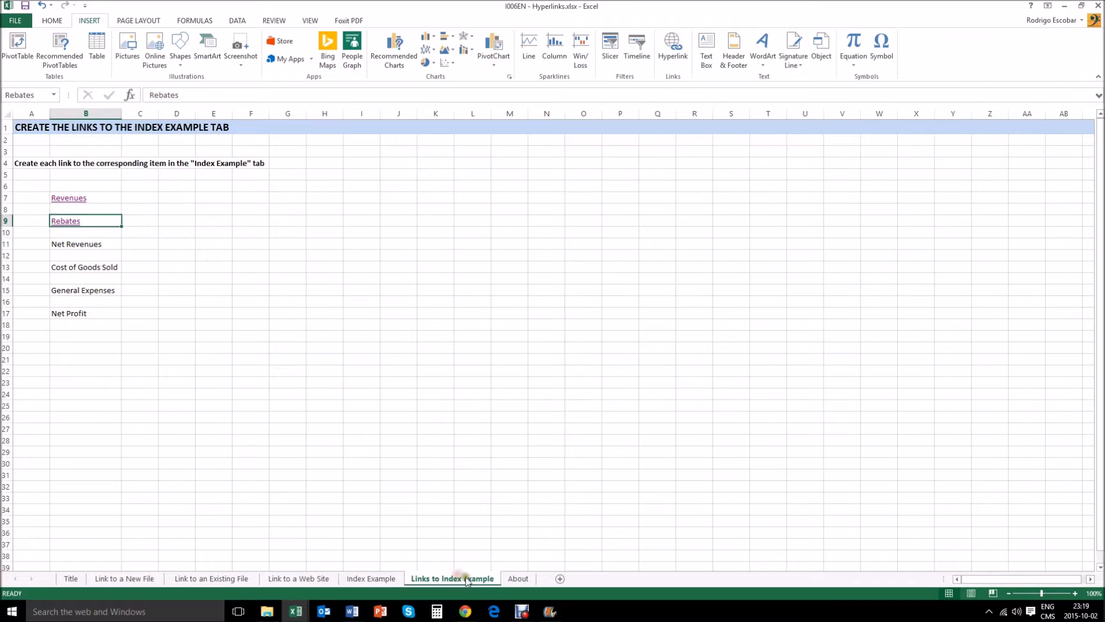
click(363, 579)
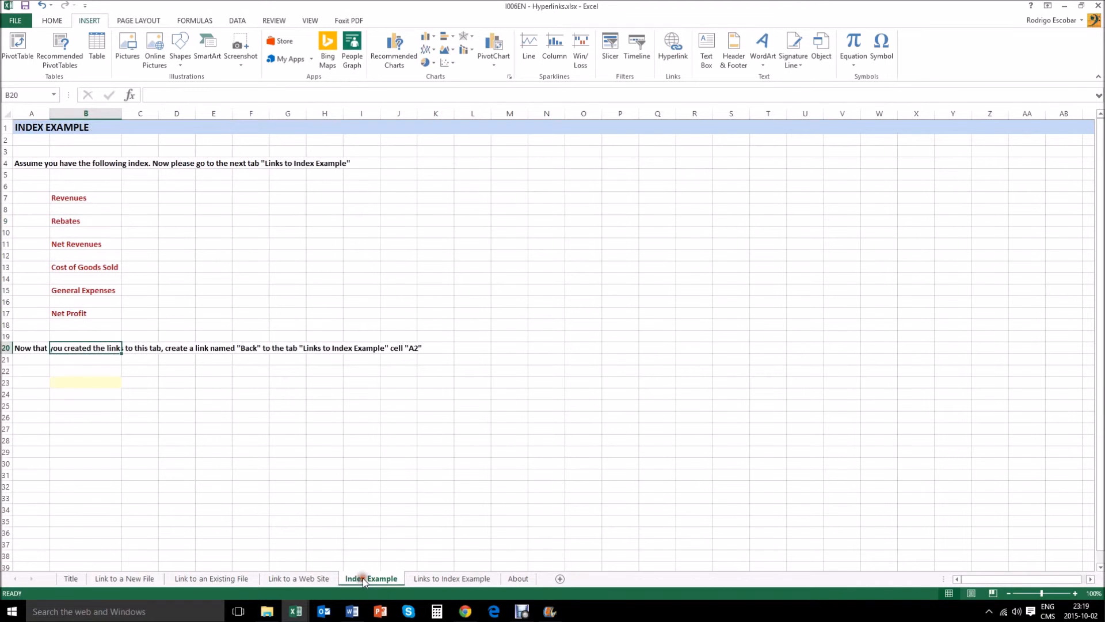
click(418, 583)
click(393, 581)
Step: Enter the text Back in cell B23 of the Index Example sheet
click(89, 383)
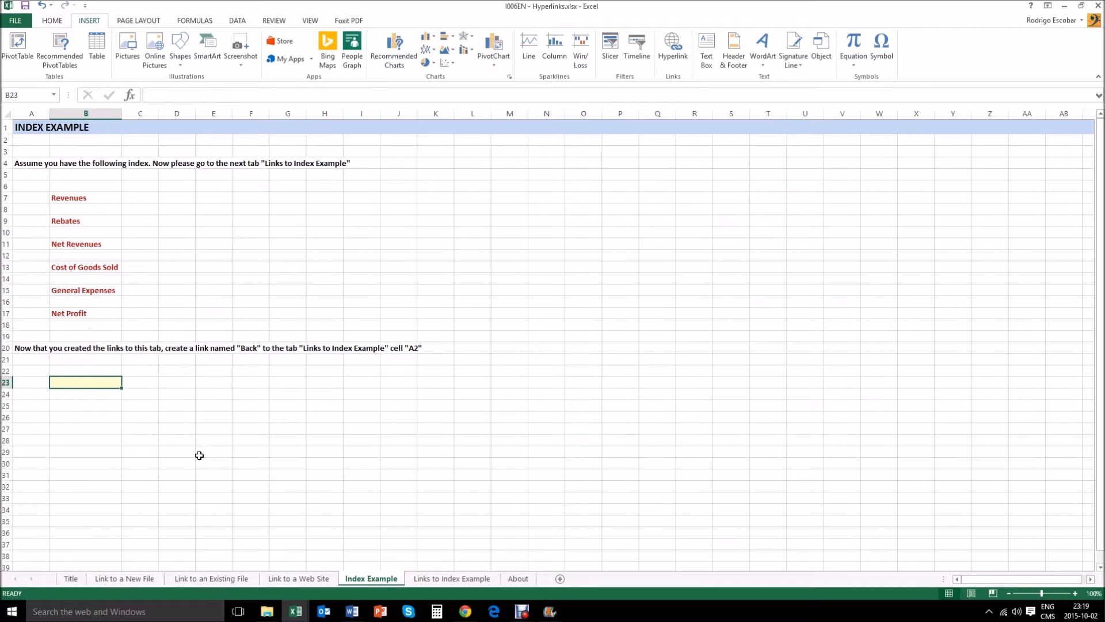
text(Back)
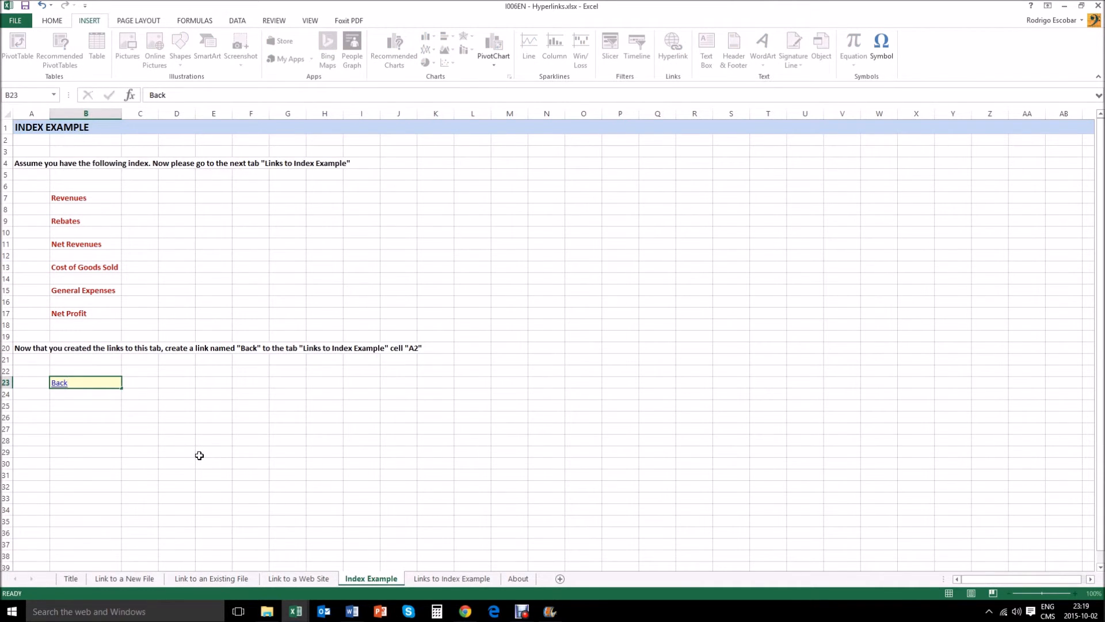
key(Return)
Step: Link Back in B23 to cell A2 of the 'Links to Index Example' sheet as a place in this document
click(111, 380)
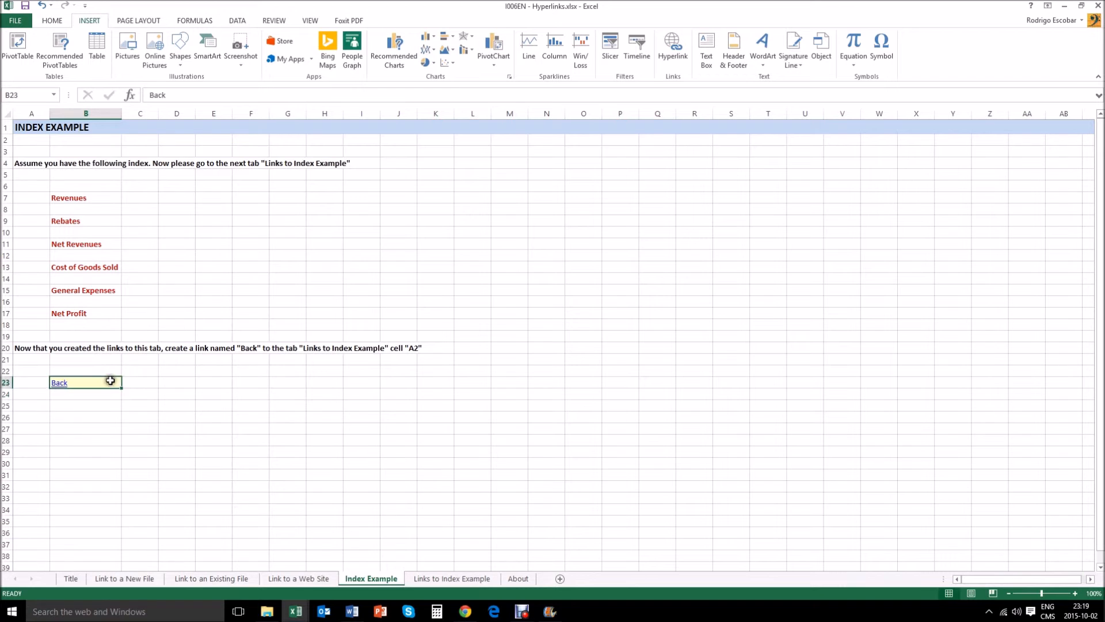
click(673, 46)
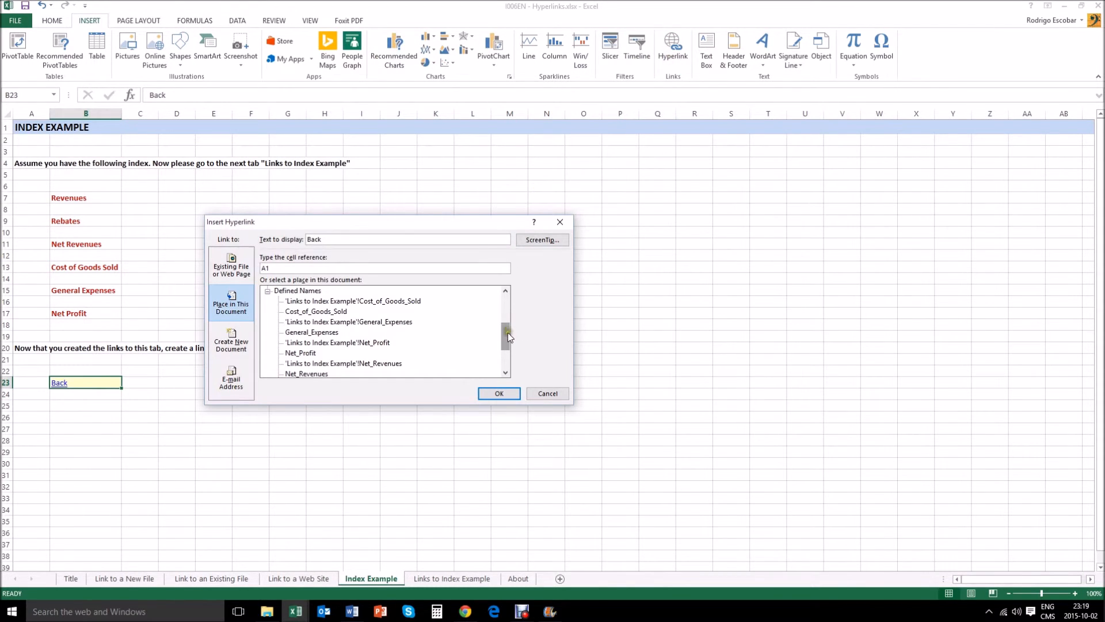
drag(508, 332, 508, 305)
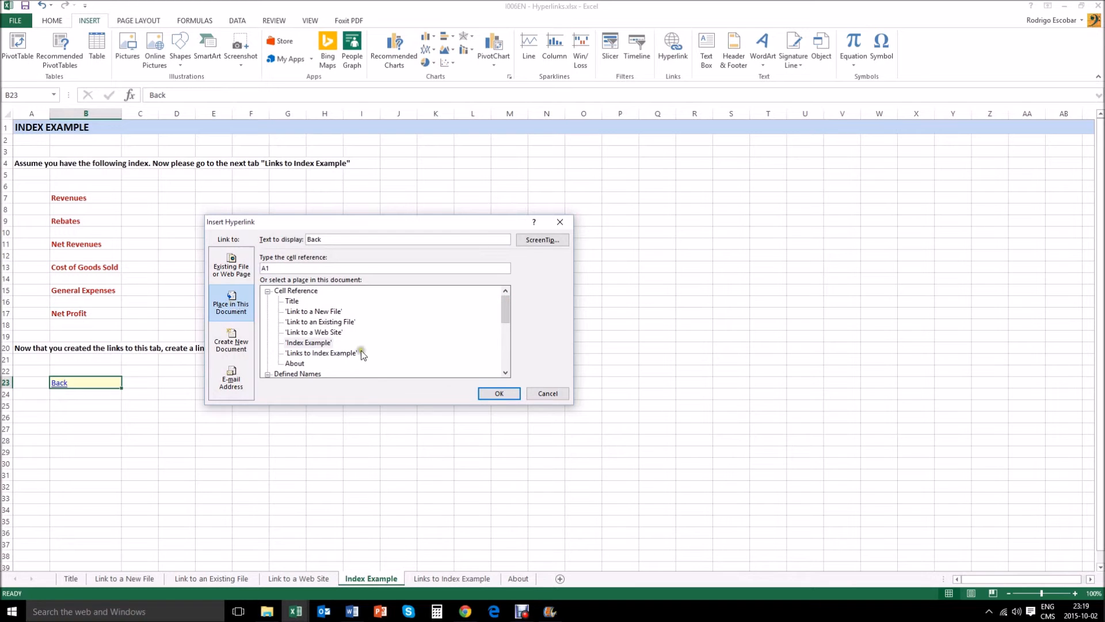
click(320, 353)
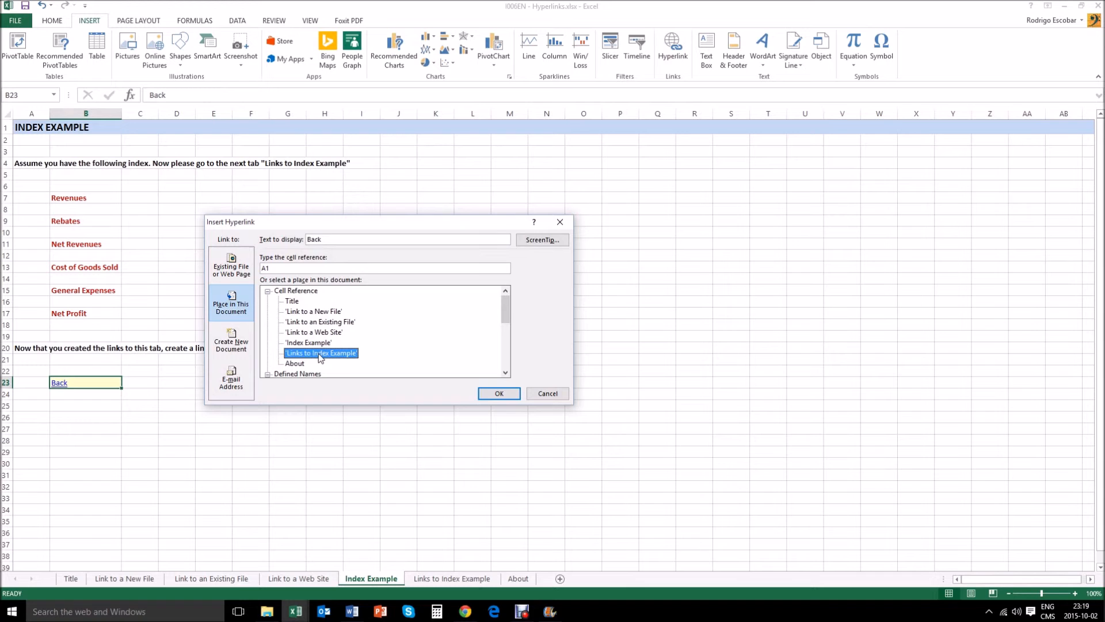
drag(319, 223, 563, 257)
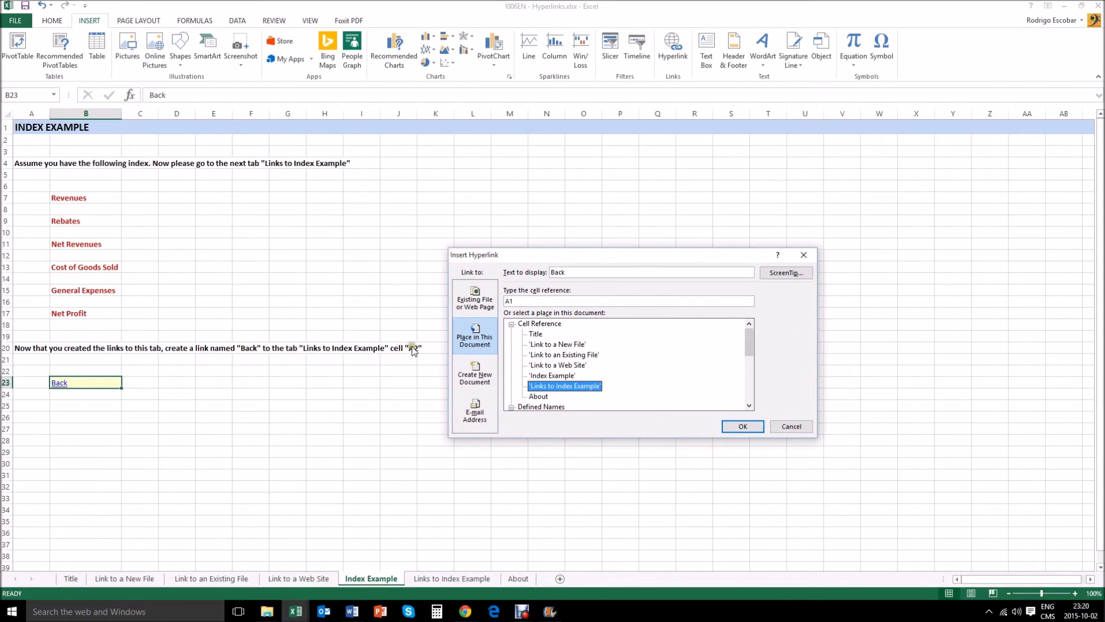
click(521, 300)
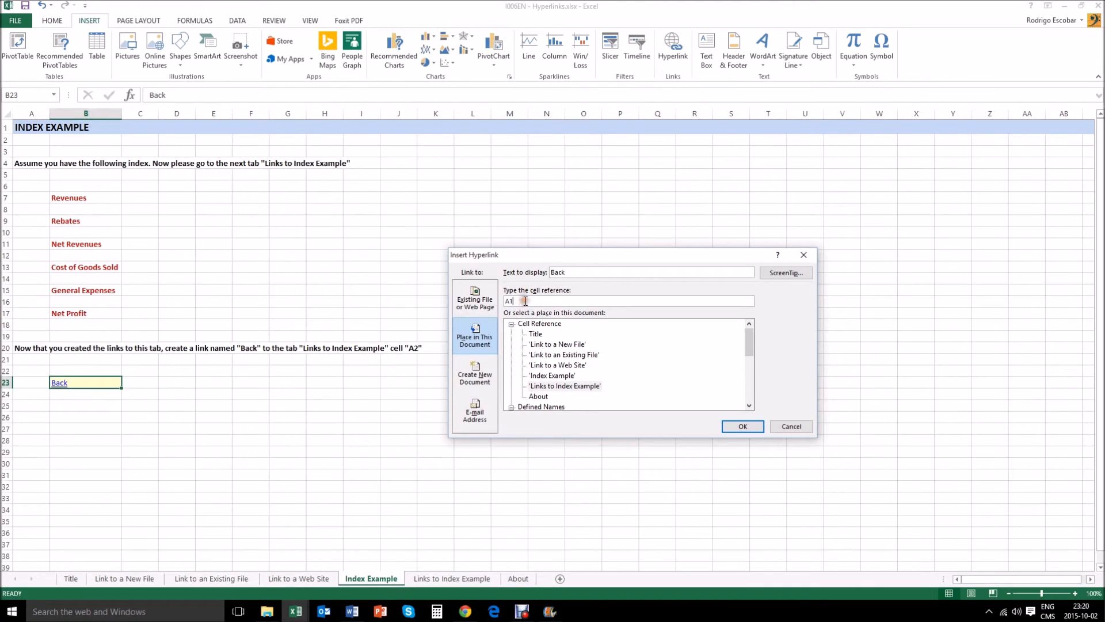
text(2)
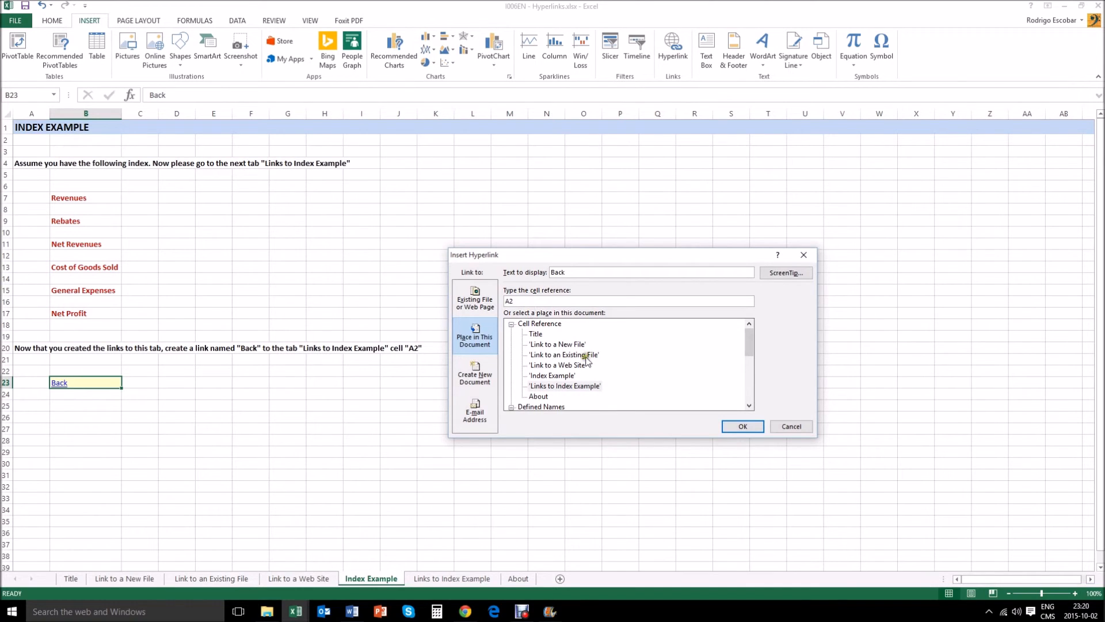
click(742, 426)
Step: Follow the Back hyperlink to the Links to Index Example sheet
click(106, 419)
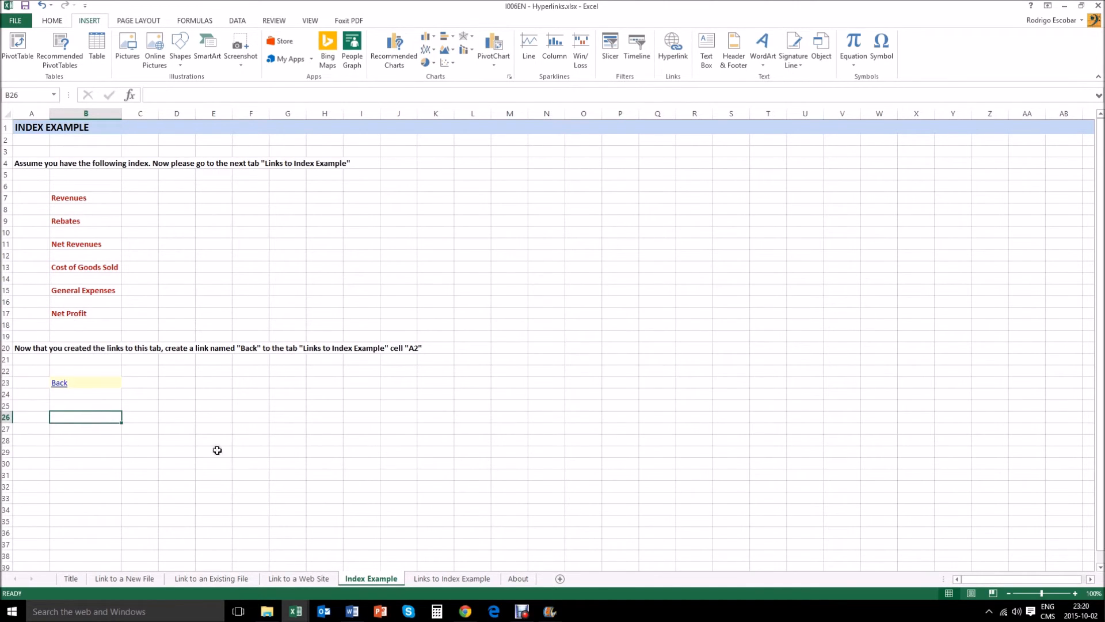
click(57, 387)
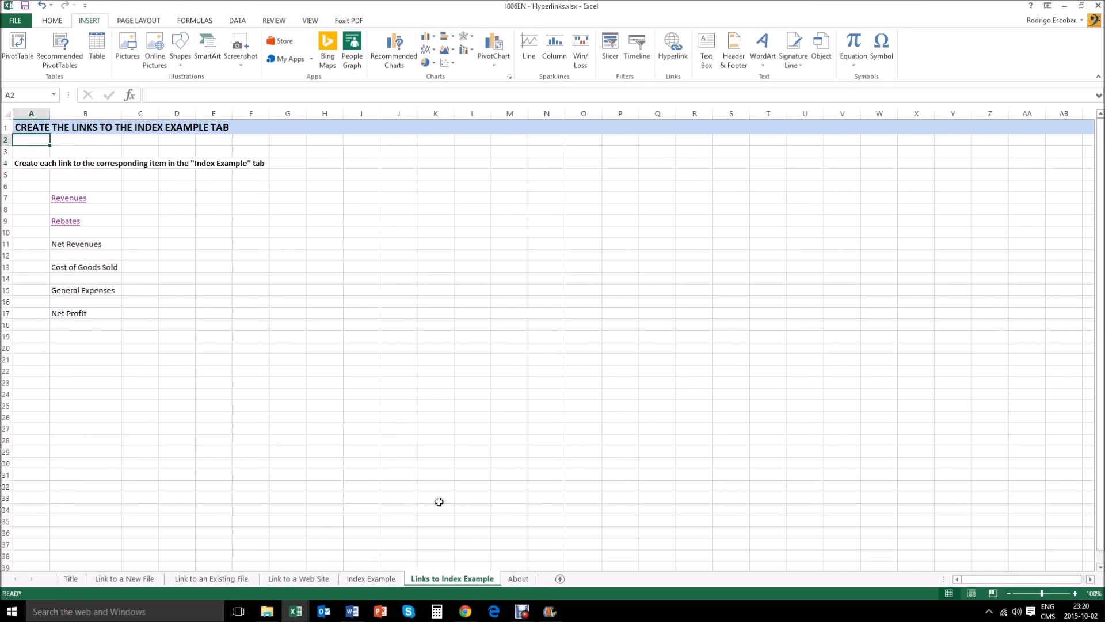
Step: Switch to the About sheet
click(521, 580)
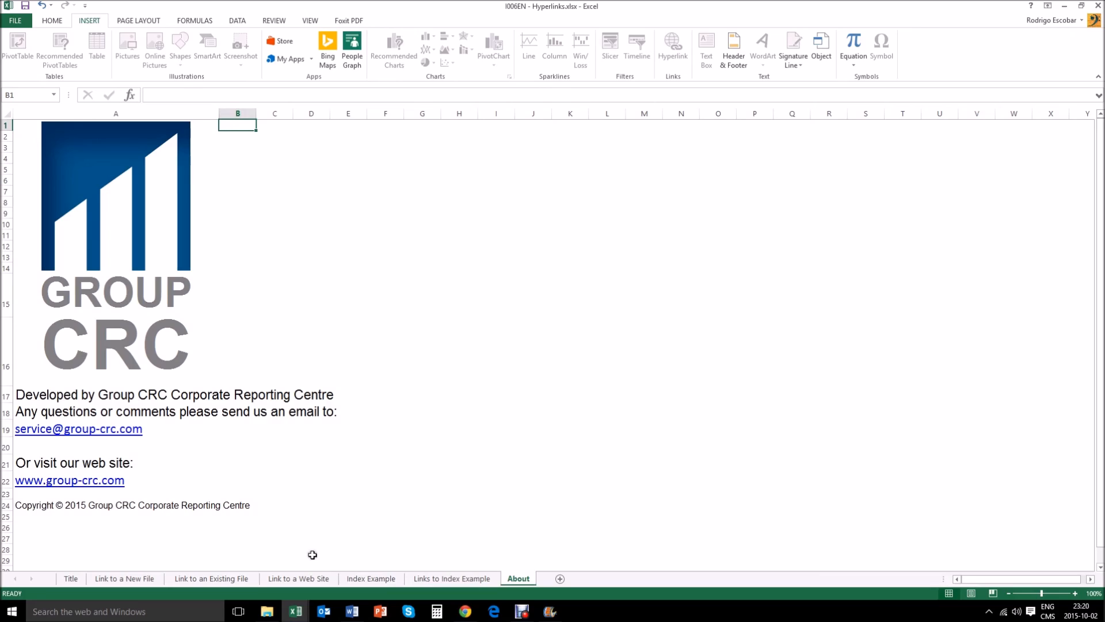
click(522, 611)
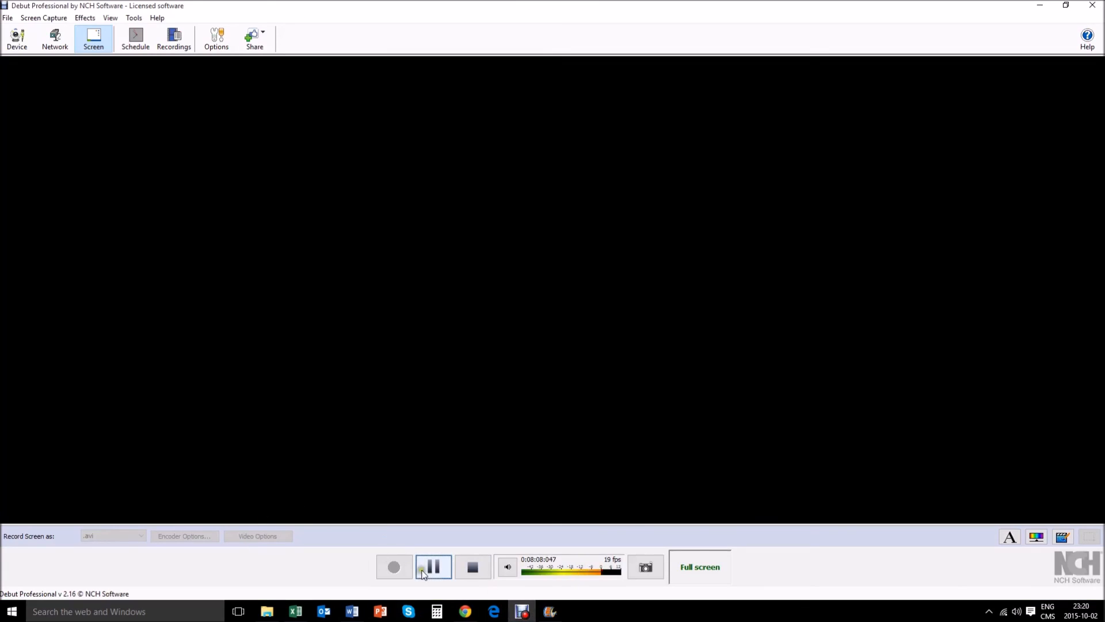